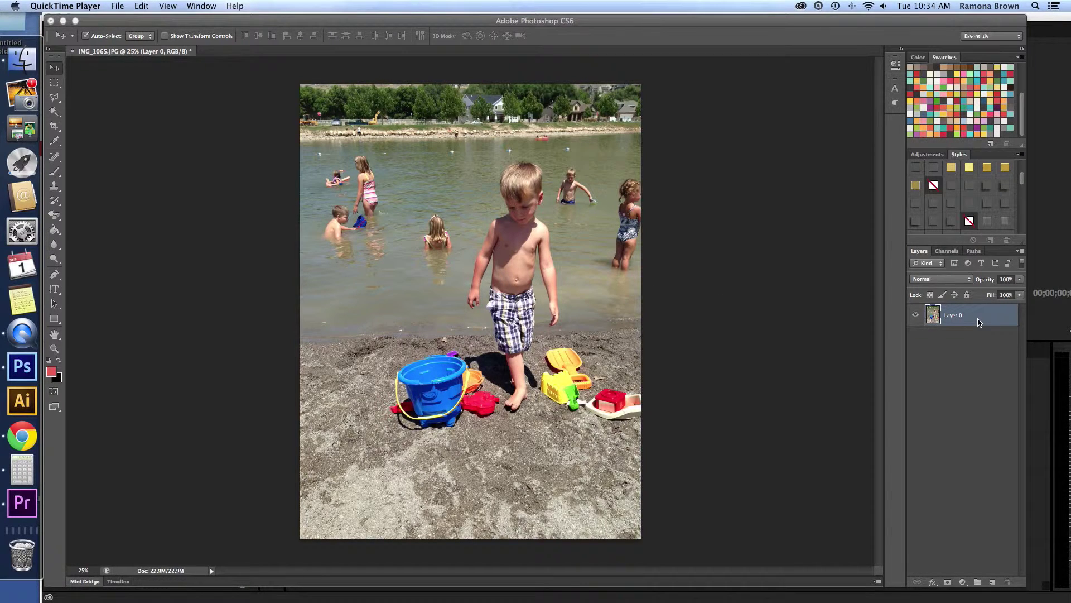
# Step: Duplicate Layer 0 by dragging it onto the New Layer button
pyautogui.rightClick(974, 321)
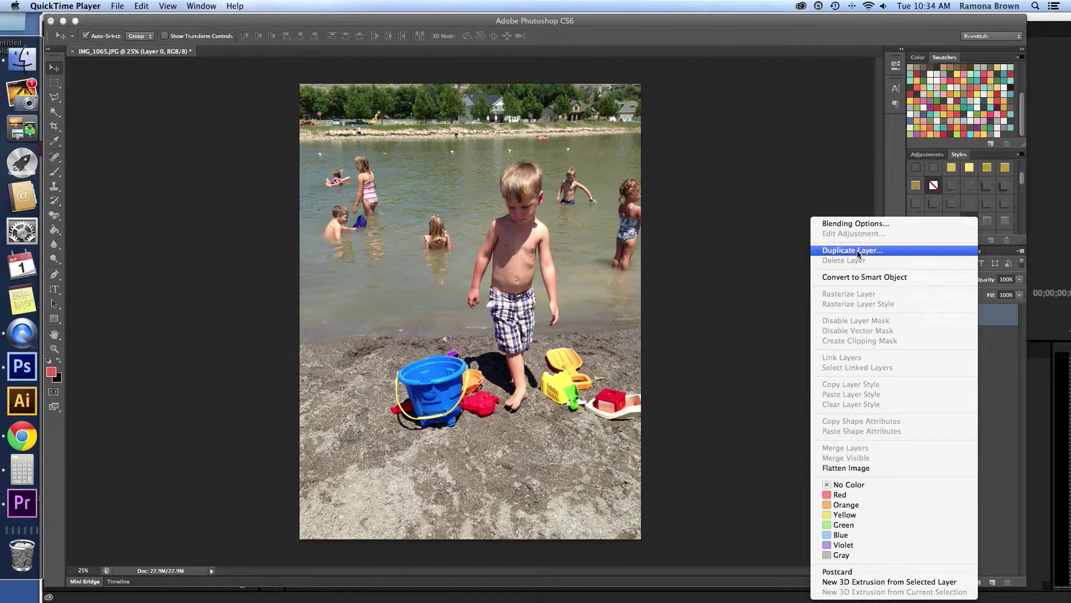
pyautogui.click(736, 254)
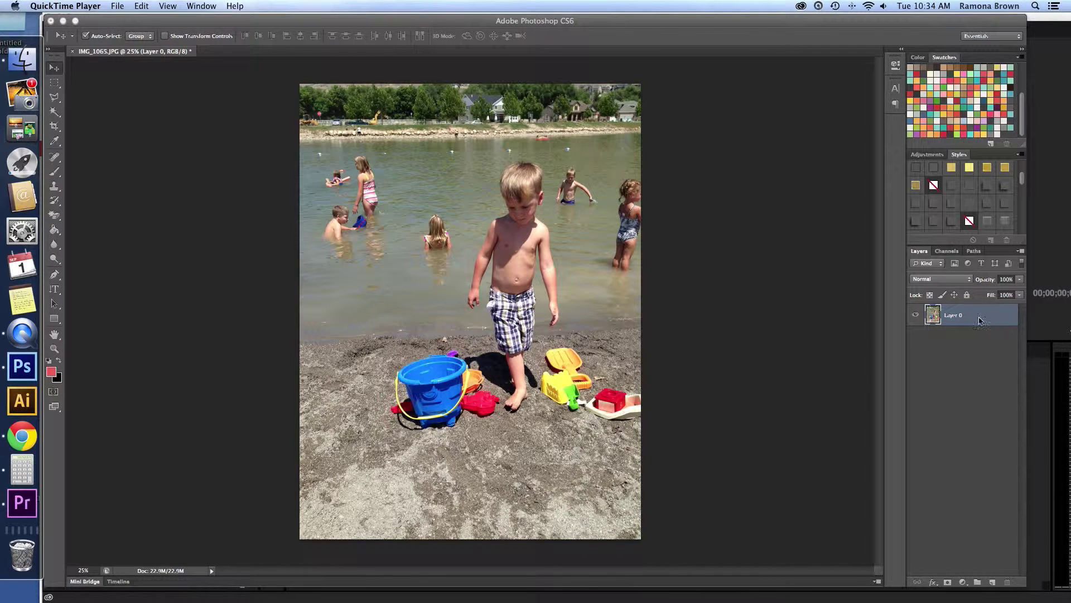
pyautogui.click(984, 325)
pyautogui.click(993, 583)
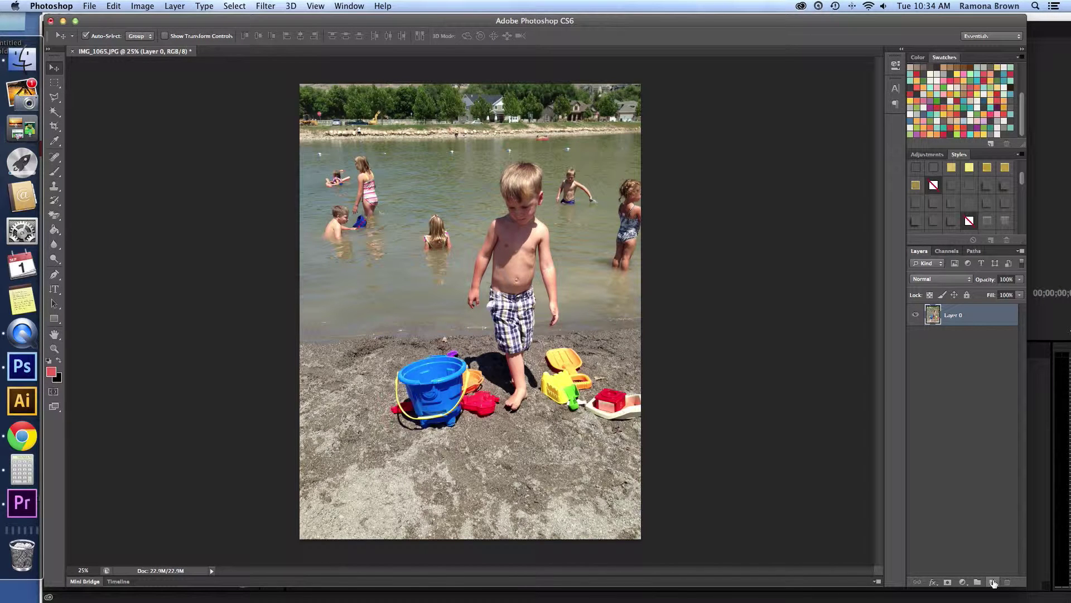
pyautogui.moveTo(986, 318); pyautogui.dragTo(995, 579)
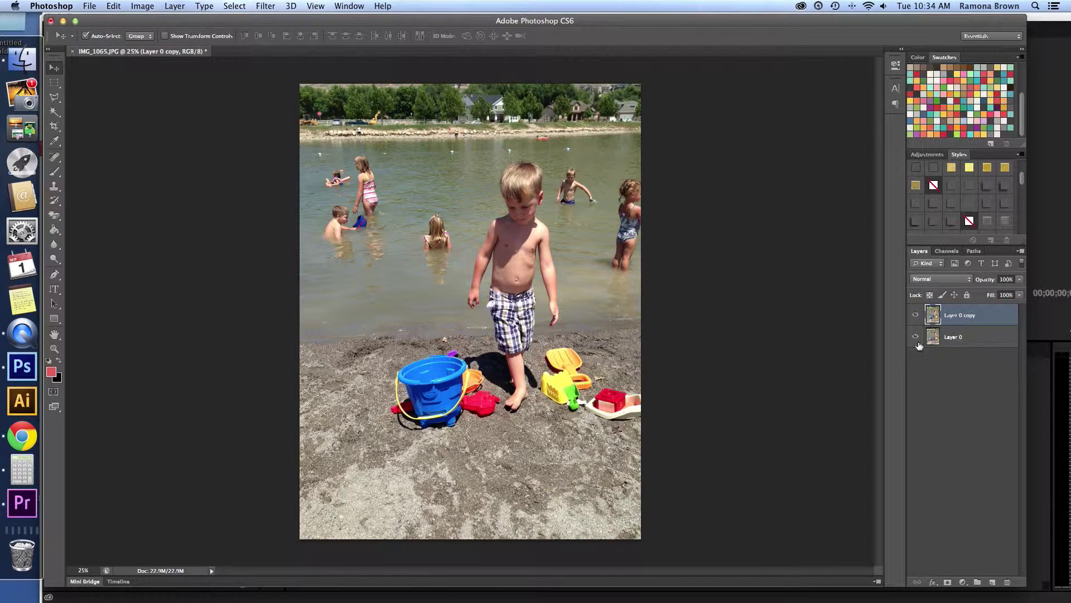
# Step: Rename the base layer 'original' and hide it, then duplicate Layer 0 copy into Layer 0 copy 2
pyautogui.doubleClick(961, 338)
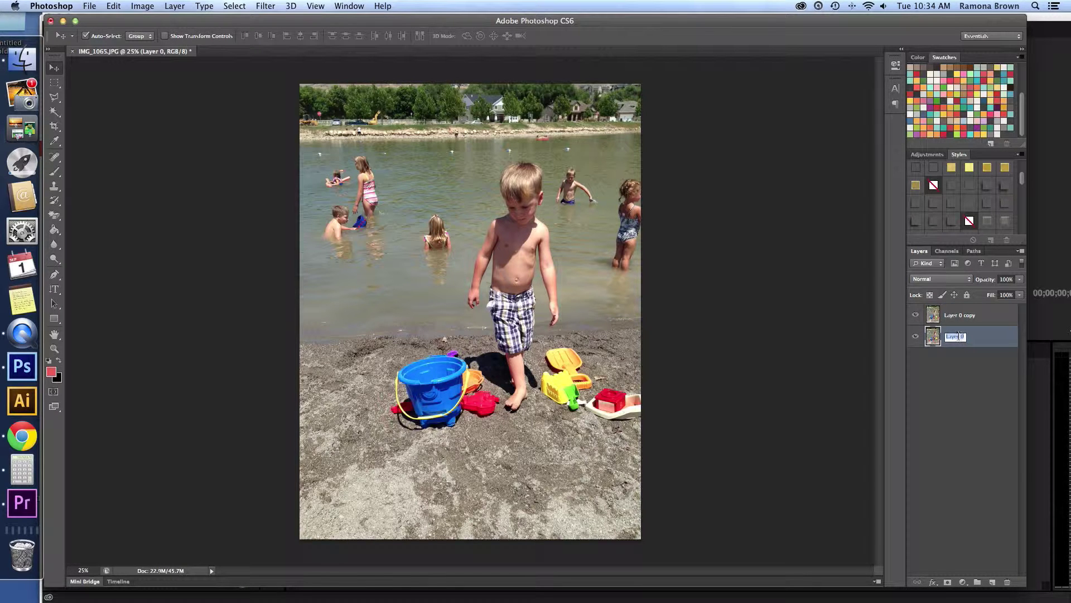
pyautogui.write('original')
pyautogui.press('Return')
pyautogui.click(915, 336)
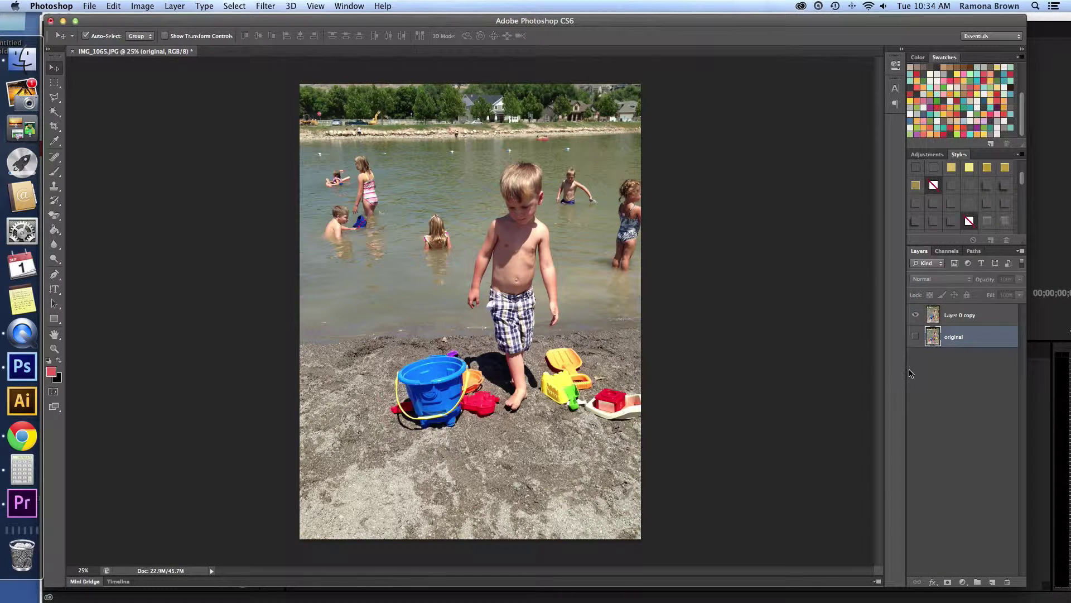
pyautogui.click(995, 317)
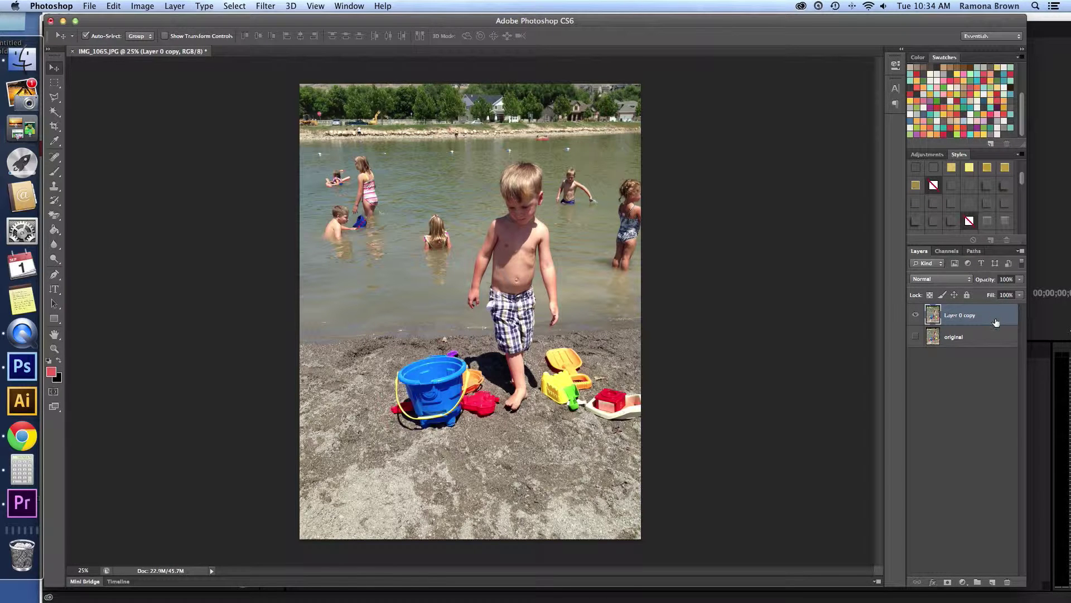
pyautogui.moveTo(995, 317); pyautogui.dragTo(992, 583)
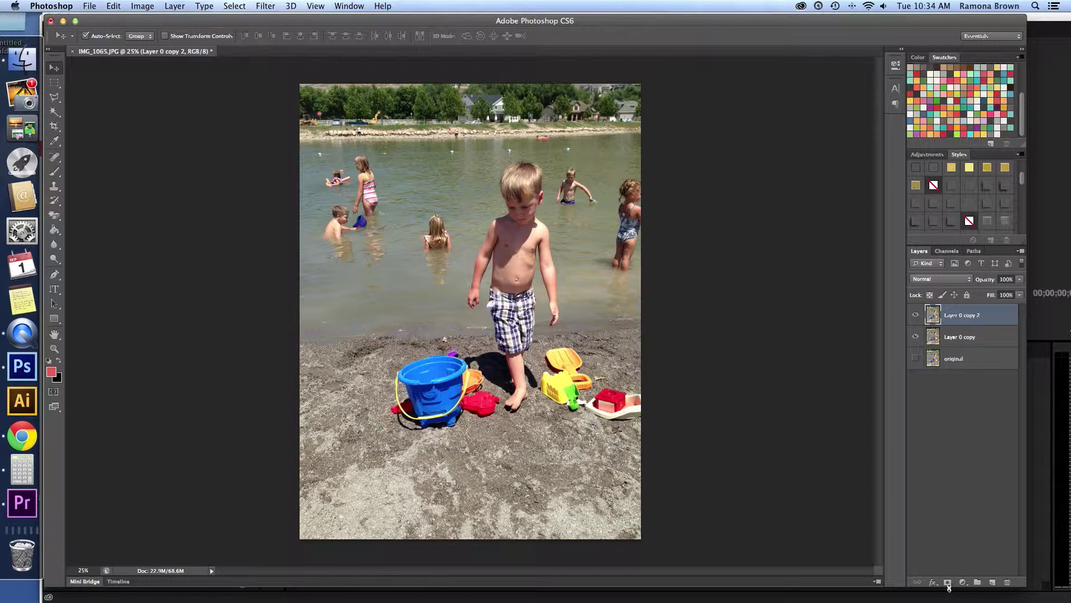
pyautogui.click(947, 582)
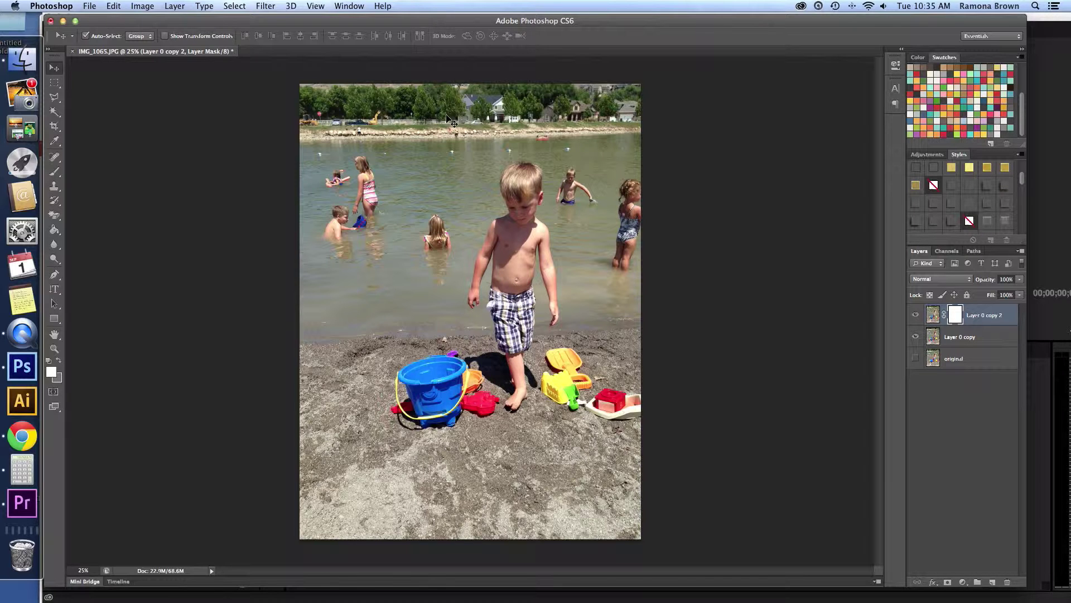
pyautogui.click(266, 7)
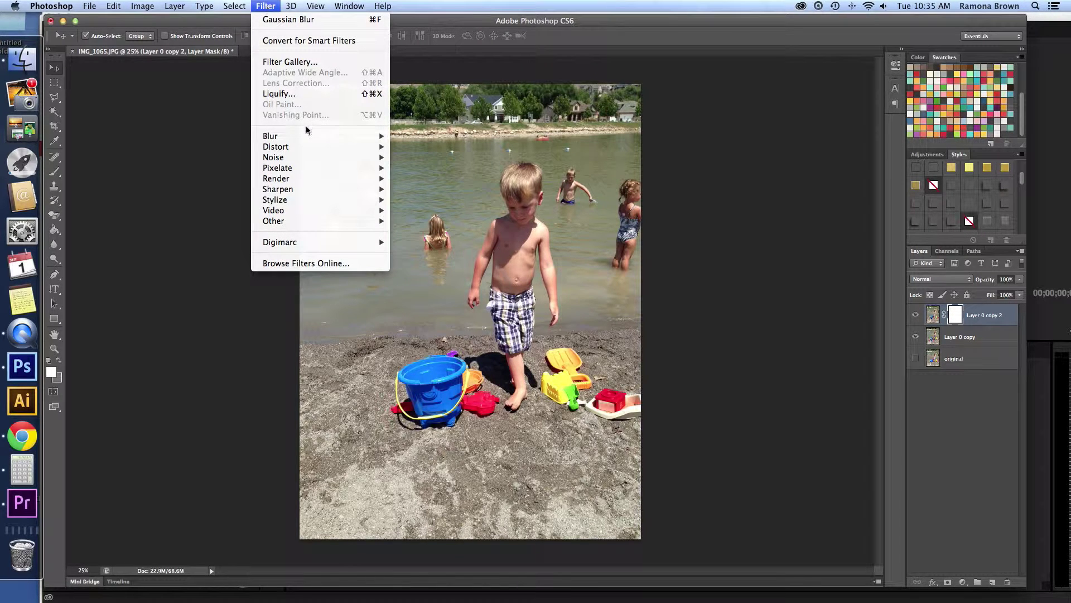
pyautogui.moveTo(312, 135)
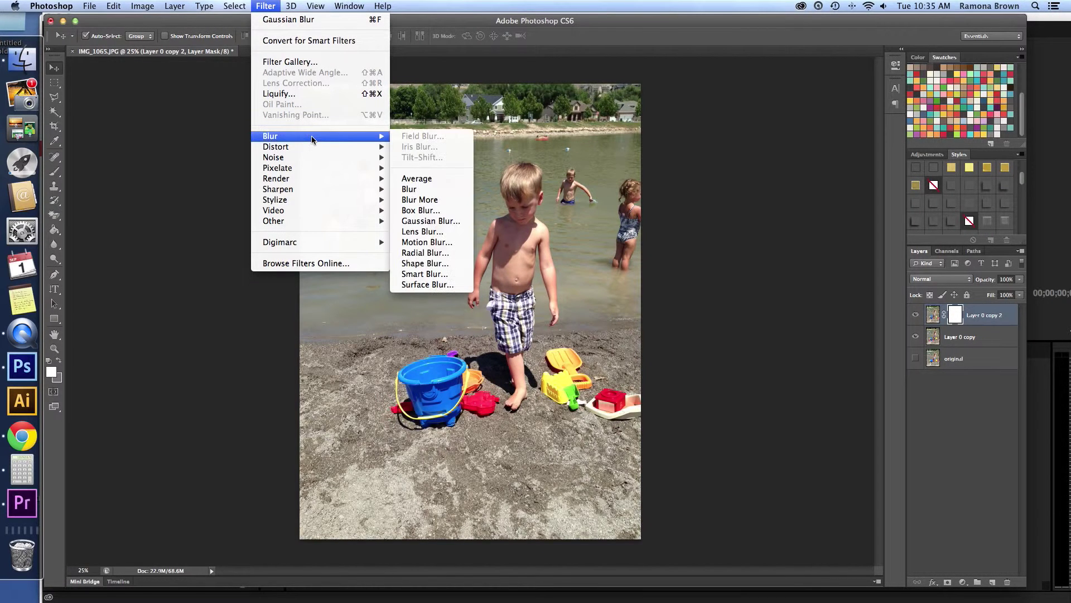
pyautogui.click(433, 222)
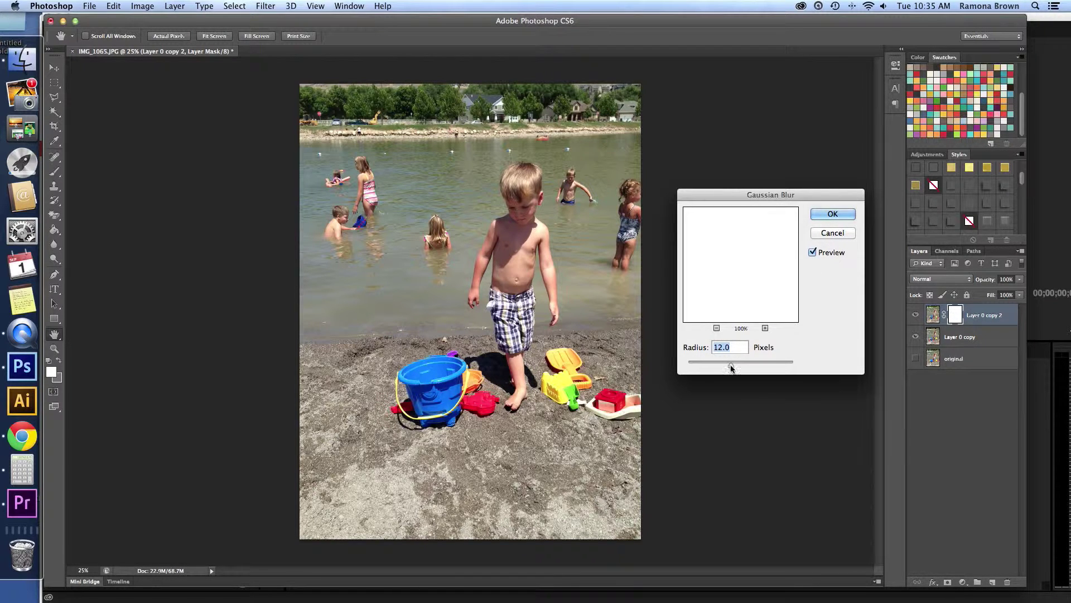
pyautogui.moveTo(731, 367); pyautogui.dragTo(796, 368)
pyautogui.moveTo(733, 196); pyautogui.dragTo(719, 221)
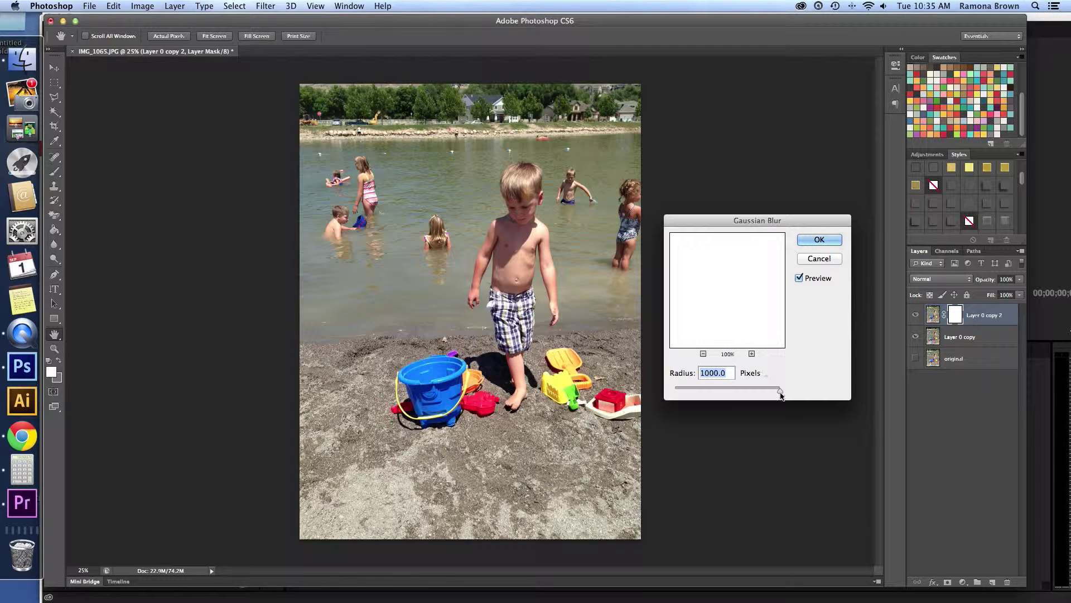
pyautogui.moveTo(780, 395)
pyautogui.mouseDown()
pyautogui.moveTo(694, 391)
pyautogui.moveTo(787, 389)
pyautogui.mouseUp()
pyautogui.click(820, 259)
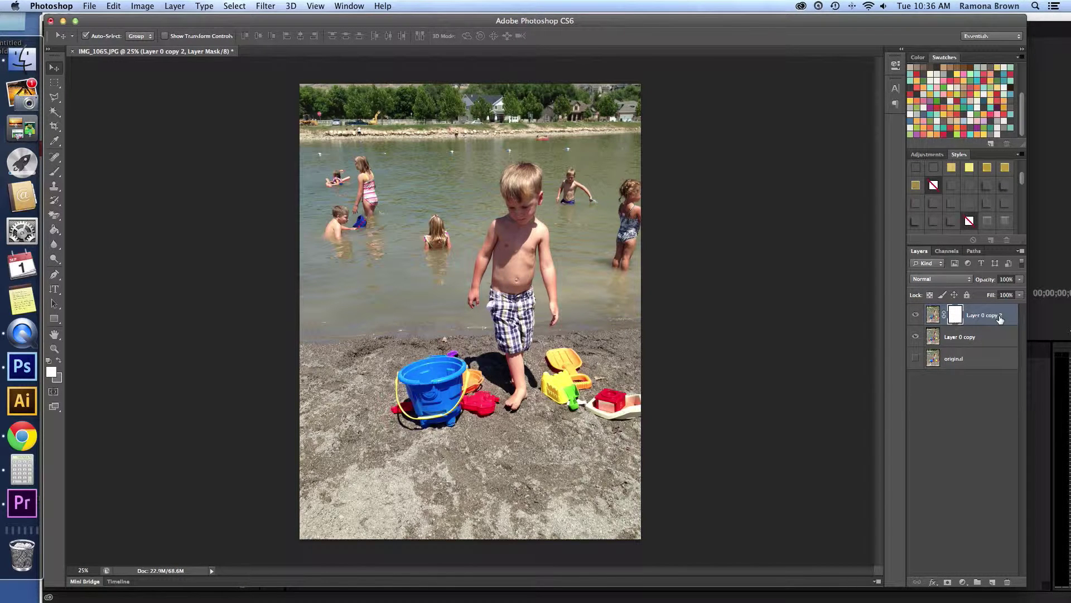
# Step: Target Layer 0 copy 2's image and try the last Gaussian Blur, then undo it
pyautogui.click(1003, 320)
pyautogui.click(266, 6)
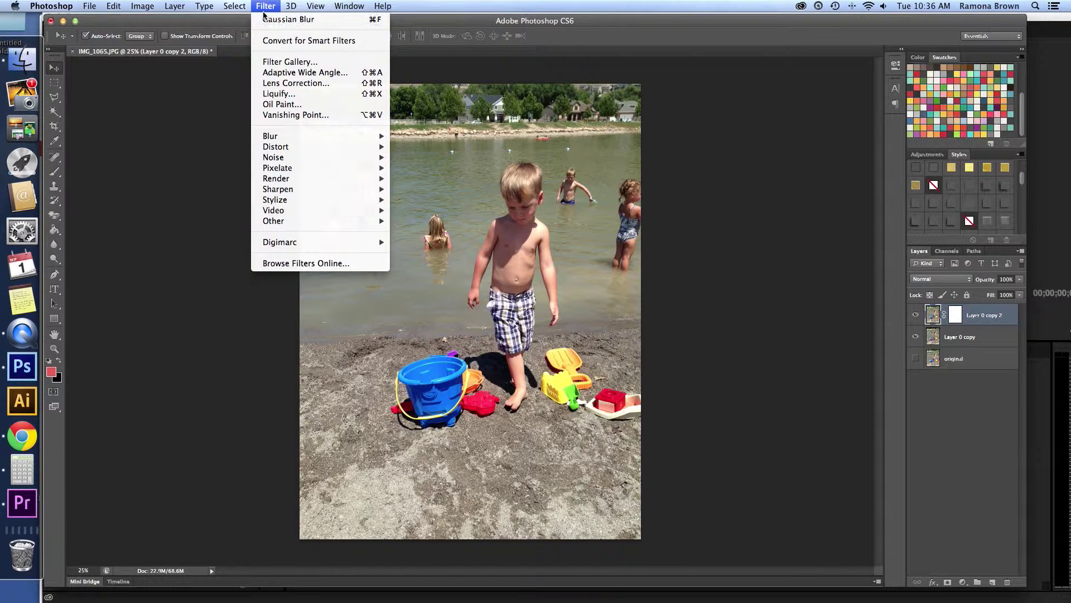
pyautogui.click(264, 20)
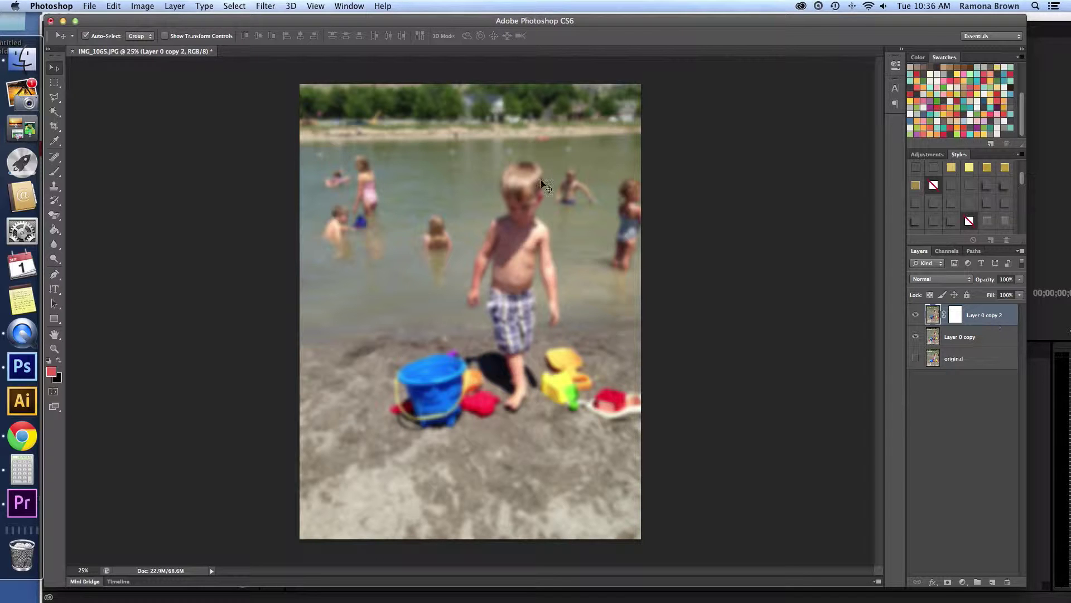
pyautogui.click(115, 7)
pyautogui.click(119, 19)
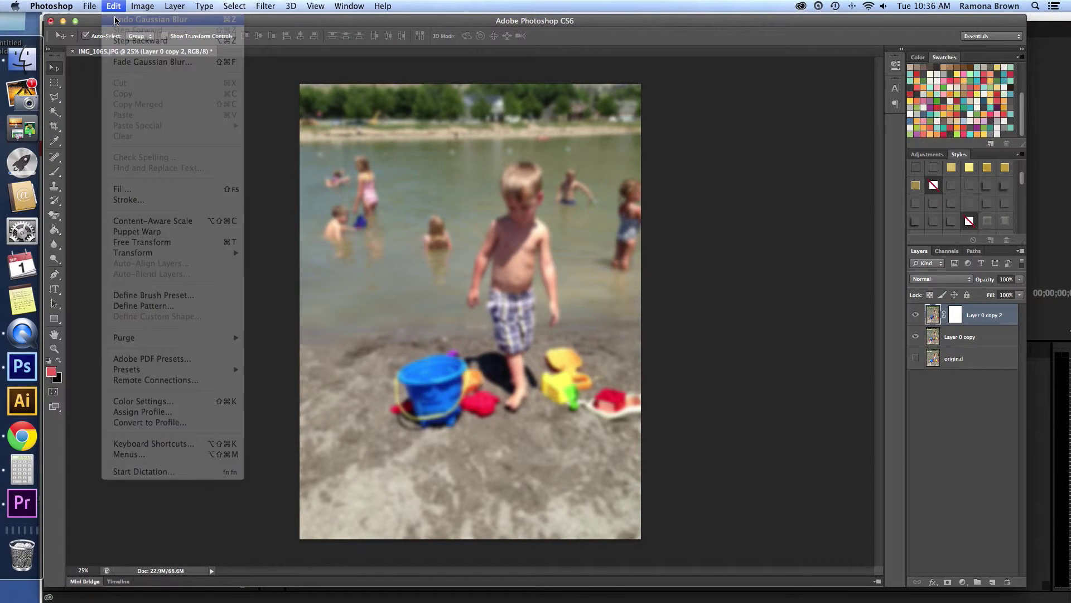
# Step: Apply a Gaussian Blur with a 10-pixel radius to Layer 0 copy 2
pyautogui.click(254, 8)
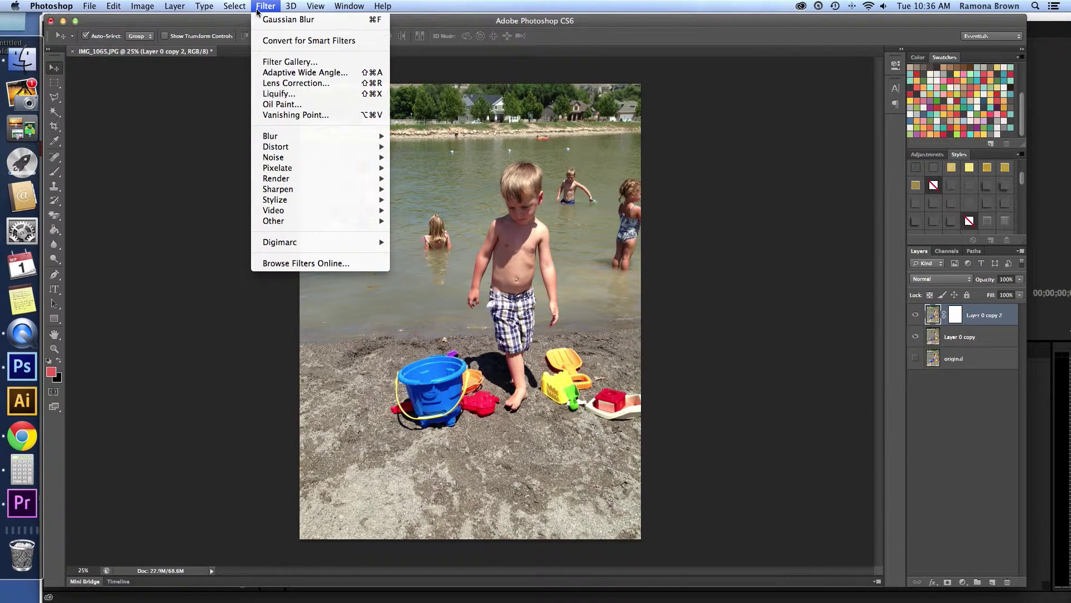
pyautogui.moveTo(307, 140)
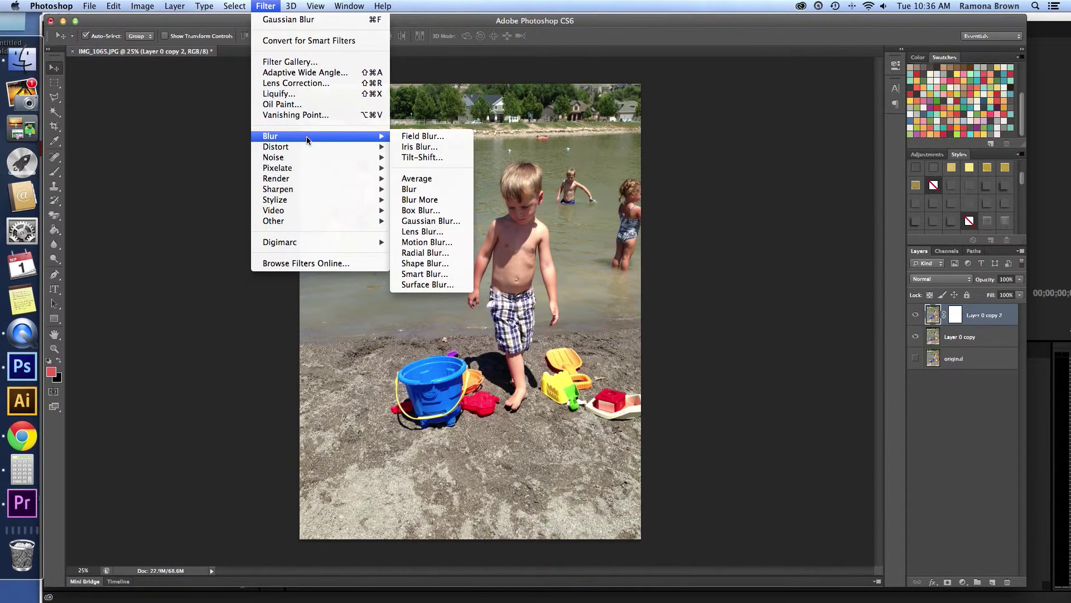
pyautogui.click(413, 224)
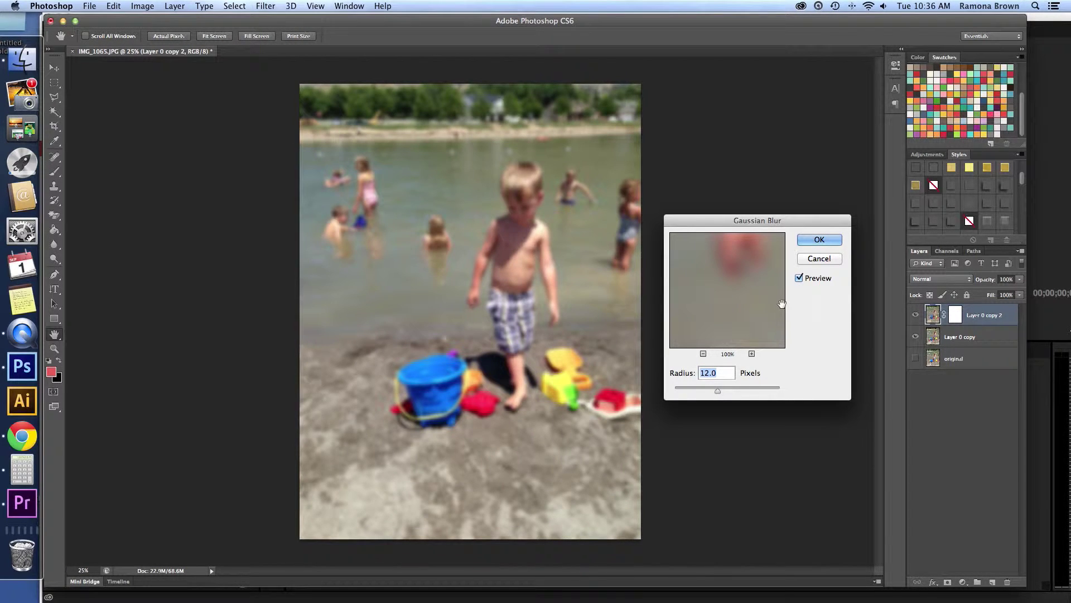
pyautogui.moveTo(718, 393); pyautogui.dragTo(782, 395)
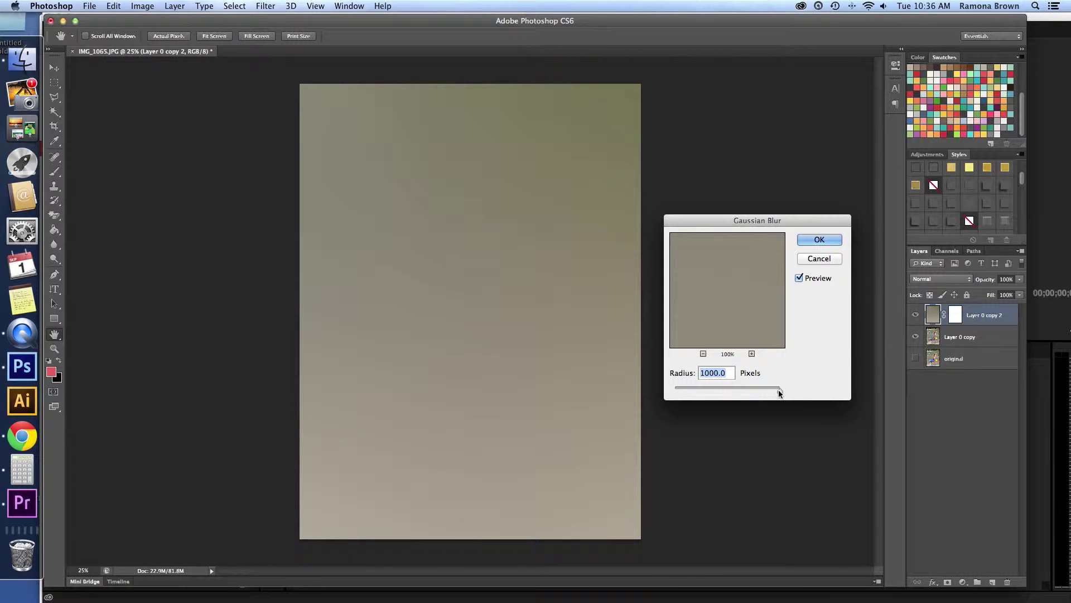
pyautogui.moveTo(780, 392); pyautogui.dragTo(714, 392)
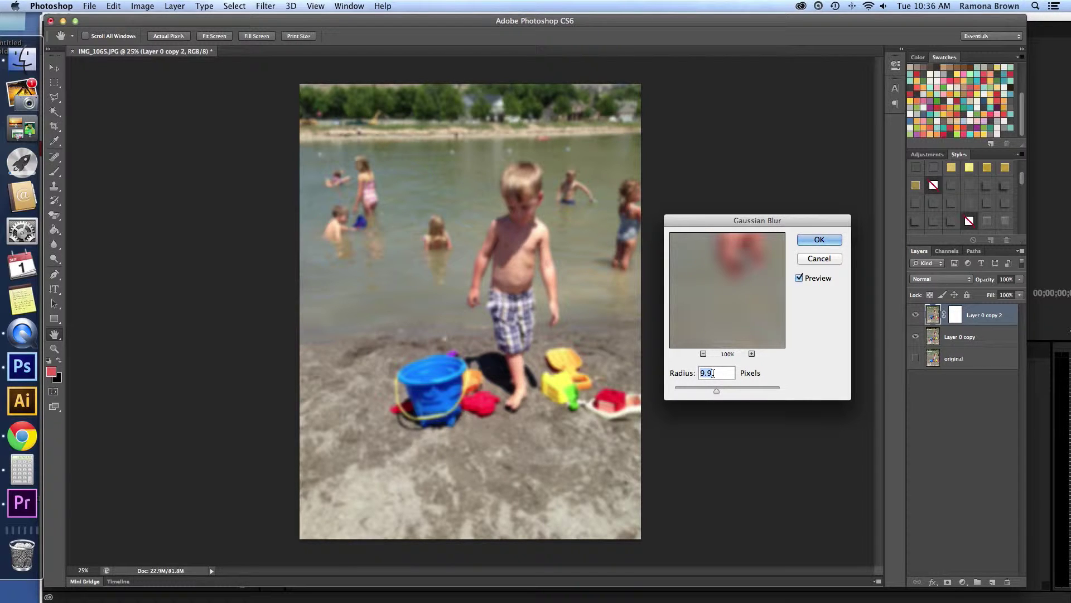
pyautogui.write('10')
pyautogui.click(799, 277)
pyautogui.click(799, 278)
pyautogui.click(826, 242)
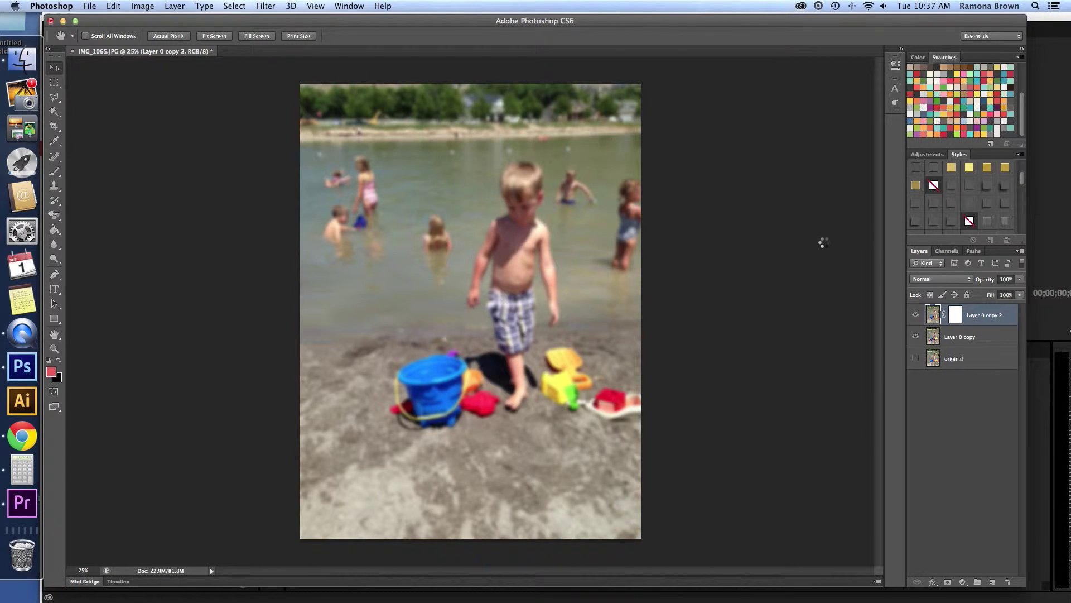
# Step: Test a black brush stroke over the boy, undo it, then target the mask and reset default colours
pyautogui.press('v')
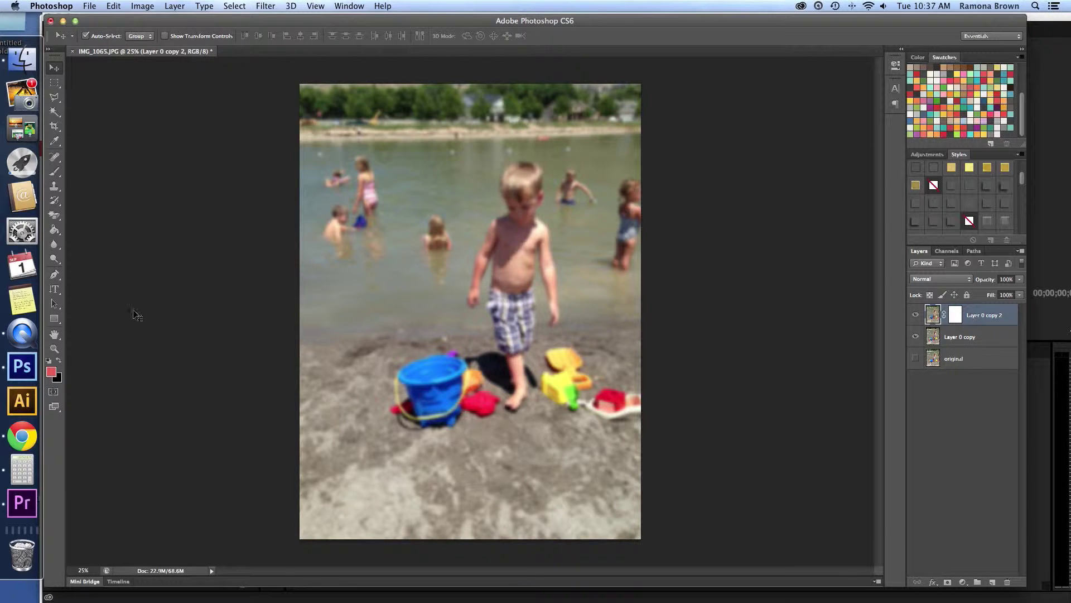
pyautogui.click(58, 360)
pyautogui.click(54, 172)
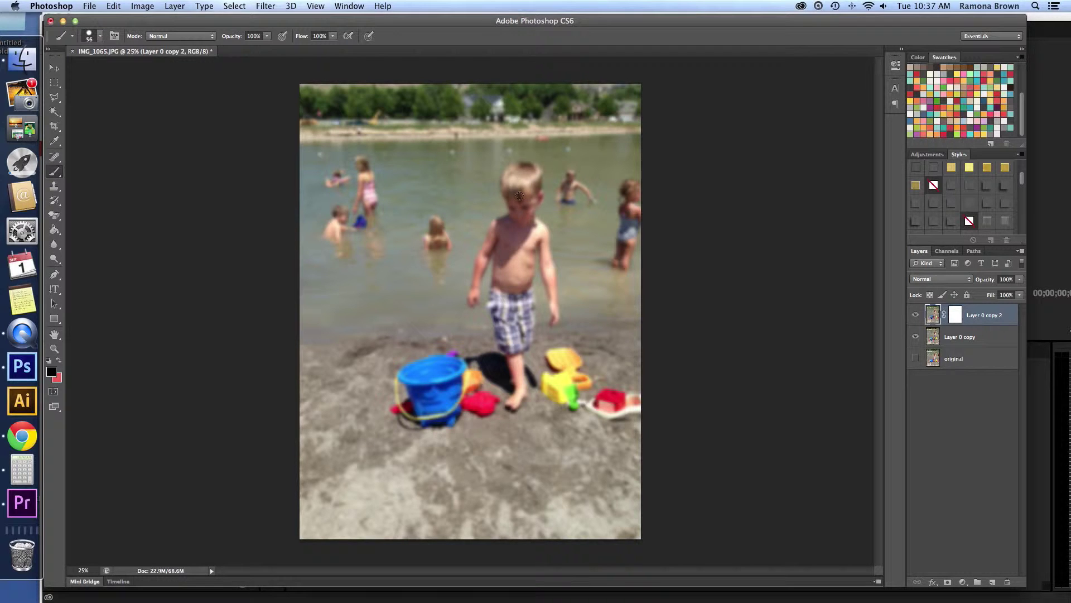
pyautogui.moveTo(514, 173); pyautogui.dragTo(518, 226)
pyautogui.click(114, 6)
pyautogui.click(136, 17)
pyautogui.click(957, 316)
pyautogui.click(49, 362)
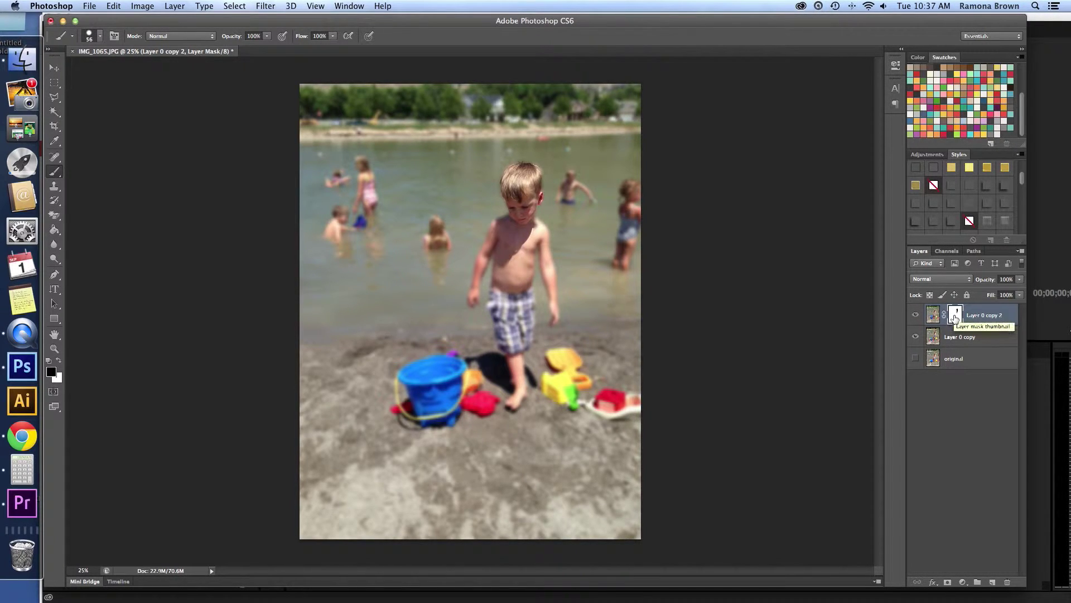
# Step: Invert Layer 0 copy 2's mask to black with Cmd+I so the photo looks sharp
pyautogui.press('super+i')
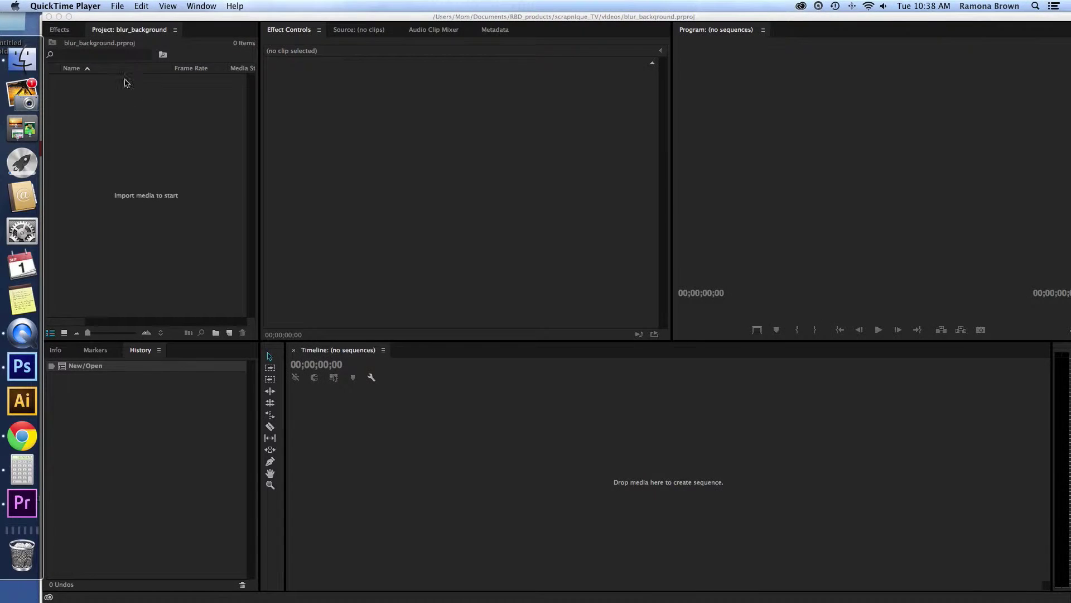
pyautogui.click(22, 366)
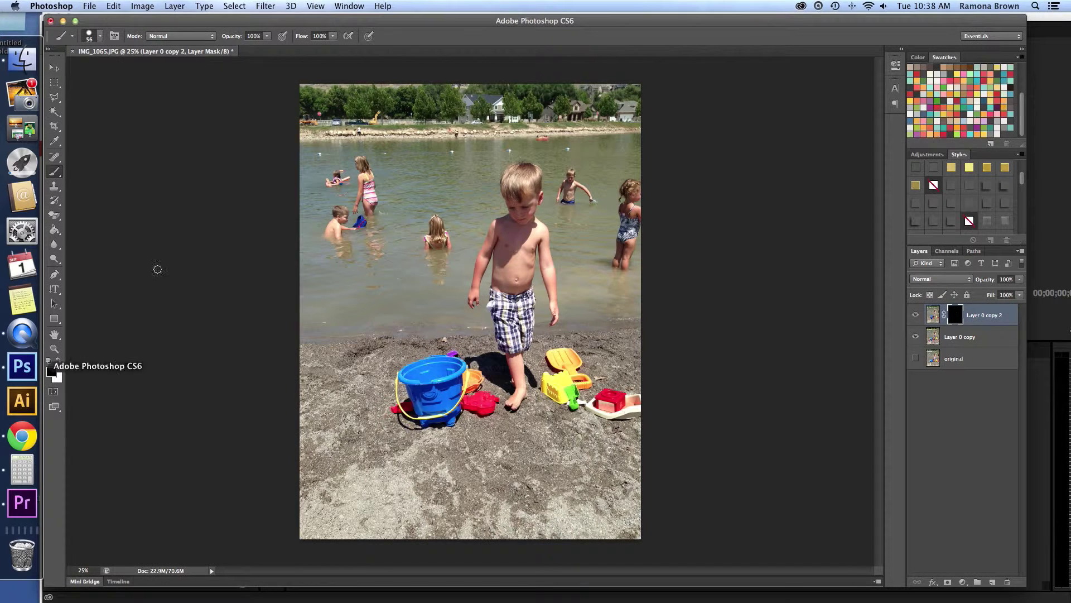
# Step: Set a 199 px brush with white as the painting colour
pyautogui.click(101, 37)
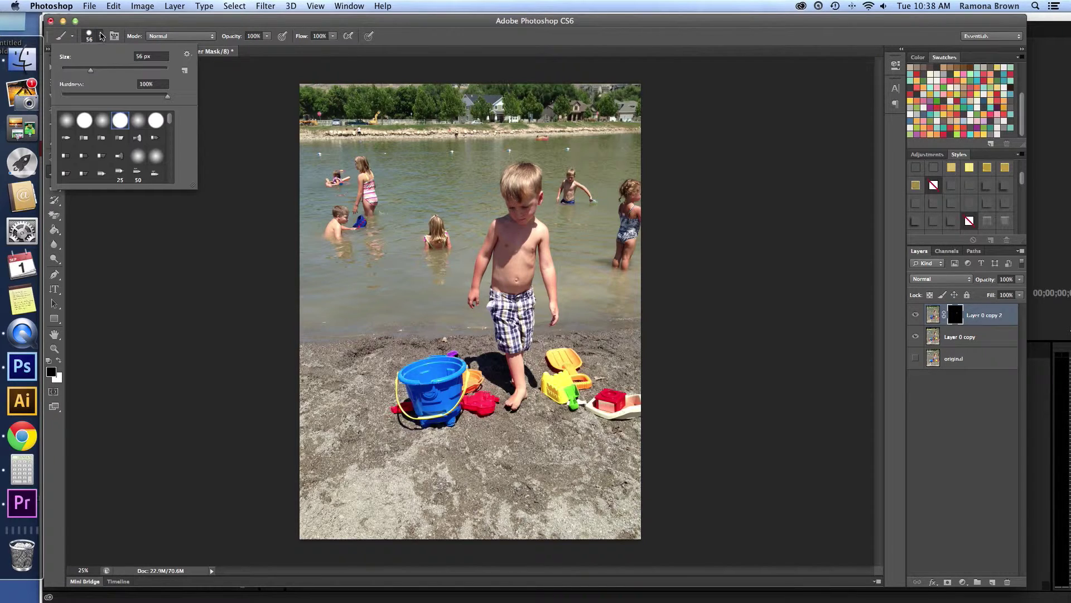
pyautogui.click(118, 70)
pyautogui.click(529, 190)
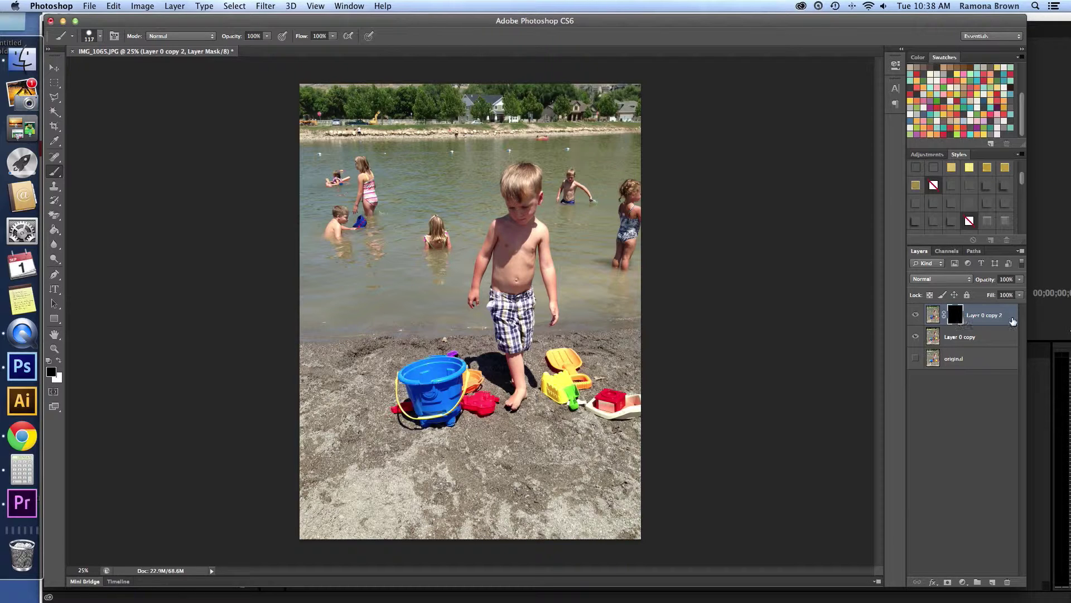
pyautogui.click(59, 360)
pyautogui.click(100, 37)
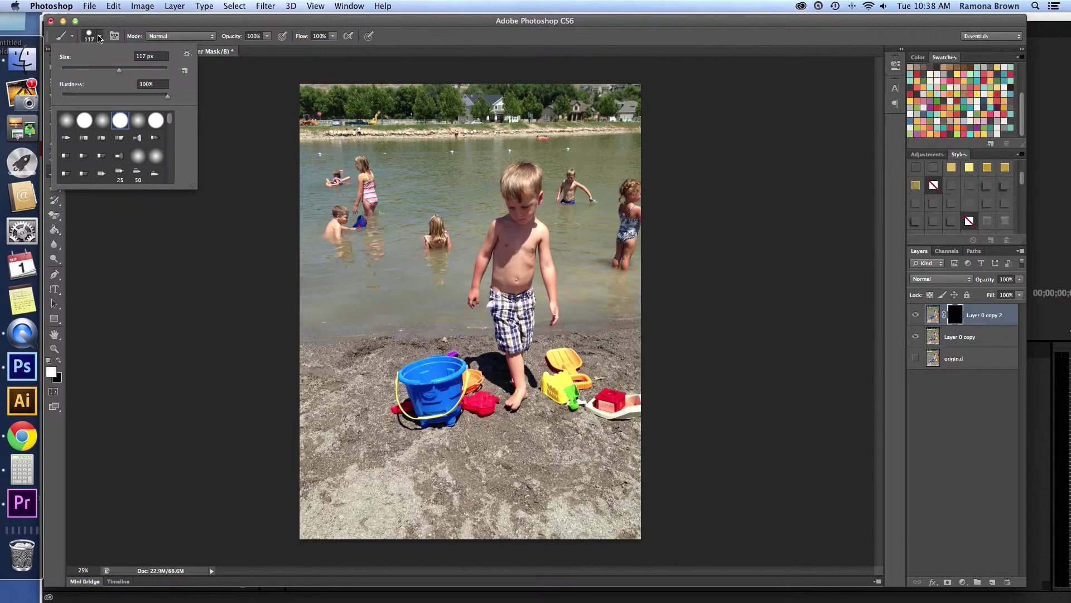
pyautogui.click(143, 70)
pyautogui.click(319, 102)
# Step: Paint white on the mask over the tree line, water and swimmers to blur them
pyautogui.moveTo(319, 102)
pyautogui.mouseDown()
pyautogui.moveTo(362, 99)
pyautogui.moveTo(314, 93)
pyautogui.moveTo(308, 110)
pyautogui.moveTo(383, 94)
pyautogui.moveTo(548, 89)
pyautogui.moveTo(392, 99)
pyautogui.moveTo(610, 109)
pyautogui.moveTo(560, 88)
pyautogui.moveTo(653, 96)
pyautogui.moveTo(602, 131)
pyautogui.moveTo(628, 137)
pyautogui.moveTo(632, 156)
pyautogui.moveTo(638, 112)
pyautogui.moveTo(634, 264)
pyautogui.moveTo(613, 292)
pyautogui.mouseUp()
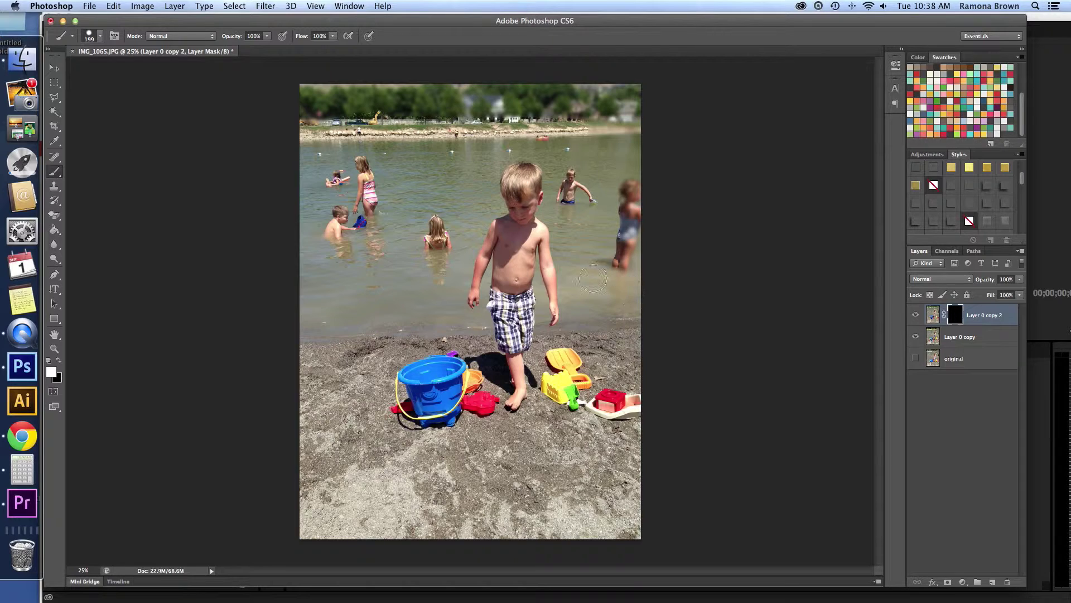
pyautogui.moveTo(586, 239)
pyautogui.mouseDown()
pyautogui.moveTo(628, 253)
pyautogui.moveTo(612, 253)
pyautogui.moveTo(647, 226)
pyautogui.moveTo(601, 228)
pyautogui.moveTo(623, 192)
pyautogui.moveTo(621, 207)
pyautogui.moveTo(564, 226)
pyautogui.moveTo(578, 213)
pyautogui.moveTo(568, 167)
pyautogui.moveTo(589, 200)
pyautogui.moveTo(604, 142)
pyautogui.moveTo(623, 184)
pyautogui.moveTo(593, 120)
pyautogui.moveTo(585, 165)
pyautogui.moveTo(515, 134)
pyautogui.moveTo(573, 131)
pyautogui.moveTo(532, 114)
pyautogui.moveTo(324, 126)
pyautogui.moveTo(426, 122)
pyautogui.moveTo(337, 124)
pyautogui.moveTo(300, 156)
pyautogui.moveTo(306, 288)
pyautogui.moveTo(342, 143)
pyautogui.moveTo(338, 225)
pyautogui.moveTo(314, 158)
pyautogui.moveTo(323, 240)
pyautogui.moveTo(342, 258)
pyautogui.moveTo(351, 150)
pyautogui.moveTo(365, 266)
pyautogui.moveTo(384, 172)
pyautogui.moveTo(358, 141)
pyautogui.moveTo(478, 138)
pyautogui.moveTo(389, 155)
pyautogui.moveTo(440, 152)
pyautogui.moveTo(405, 204)
pyautogui.moveTo(404, 250)
pyautogui.moveTo(433, 177)
pyautogui.moveTo(392, 216)
pyautogui.mouseUp()
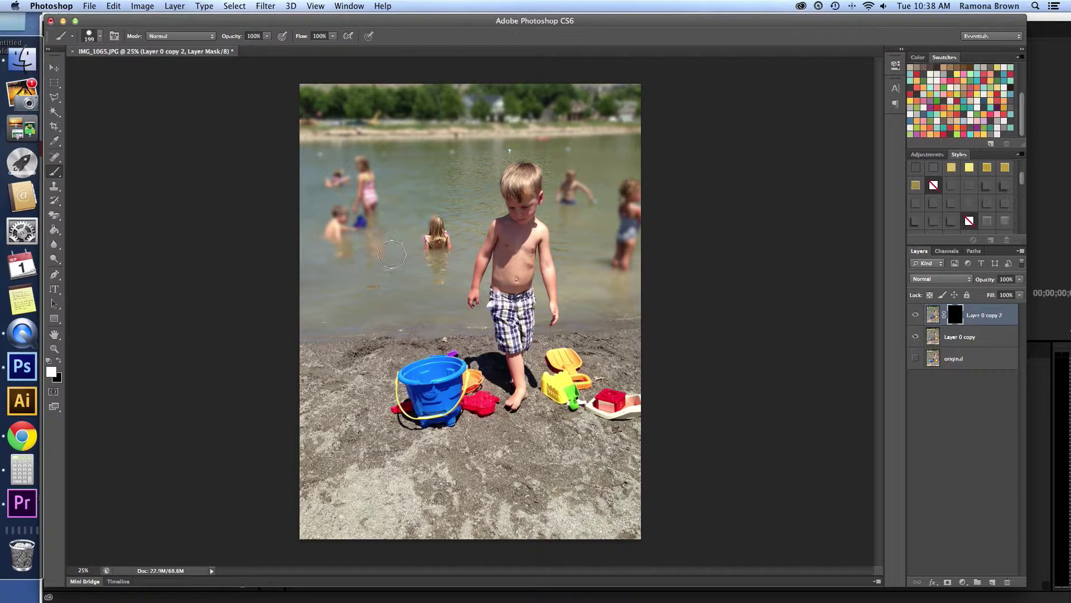
pyautogui.moveTo(392, 255); pyautogui.dragTo(385, 282)
pyautogui.moveTo(446, 238)
pyautogui.mouseDown()
pyautogui.moveTo(453, 203)
pyautogui.moveTo(419, 271)
pyautogui.moveTo(472, 133)
pyautogui.moveTo(460, 206)
pyautogui.moveTo(500, 142)
pyautogui.moveTo(467, 169)
pyautogui.moveTo(432, 240)
pyautogui.moveTo(428, 304)
pyautogui.moveTo(441, 254)
pyautogui.moveTo(441, 280)
pyautogui.moveTo(340, 303)
pyautogui.moveTo(320, 280)
pyautogui.moveTo(340, 167)
pyautogui.mouseUp()
pyautogui.moveTo(390, 233); pyautogui.dragTo(385, 276)
# Step: Set the foreground colour to mid-grey 787777
pyautogui.click(51, 374)
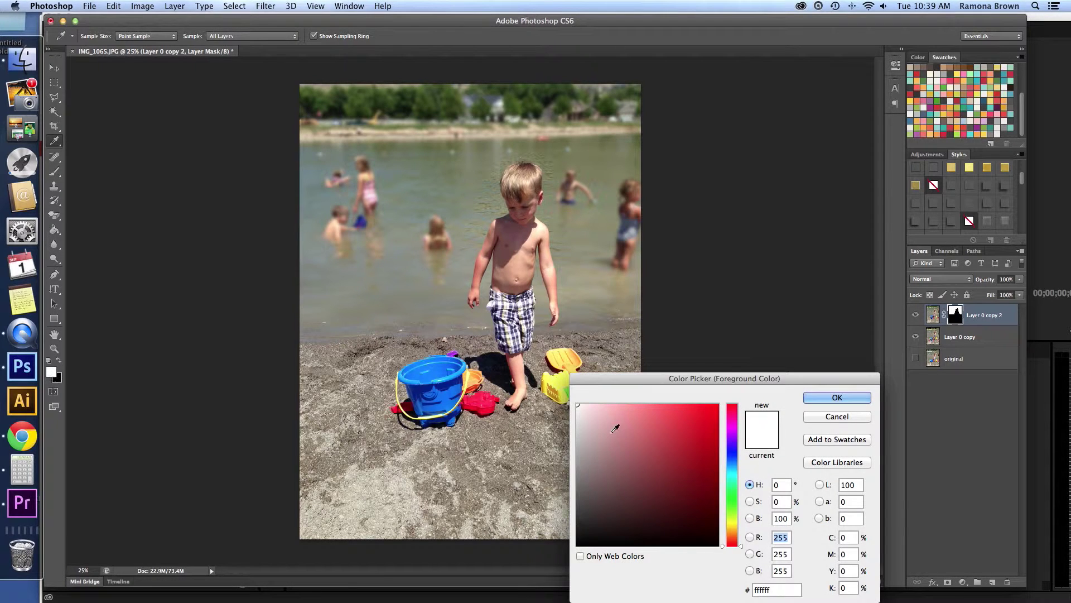
pyautogui.click(578, 479)
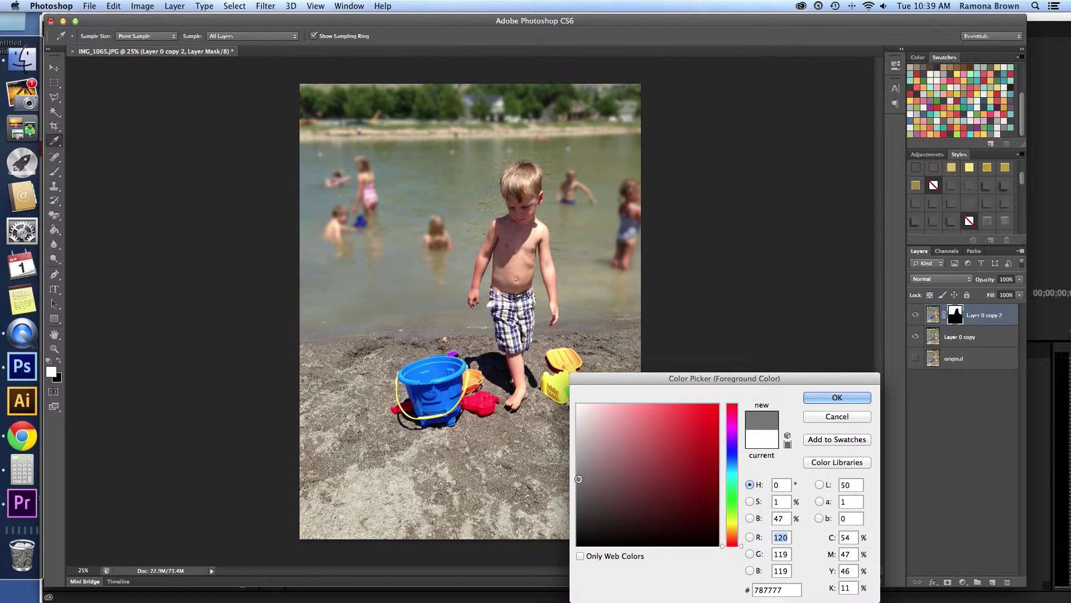
pyautogui.click(837, 398)
pyautogui.press('b')
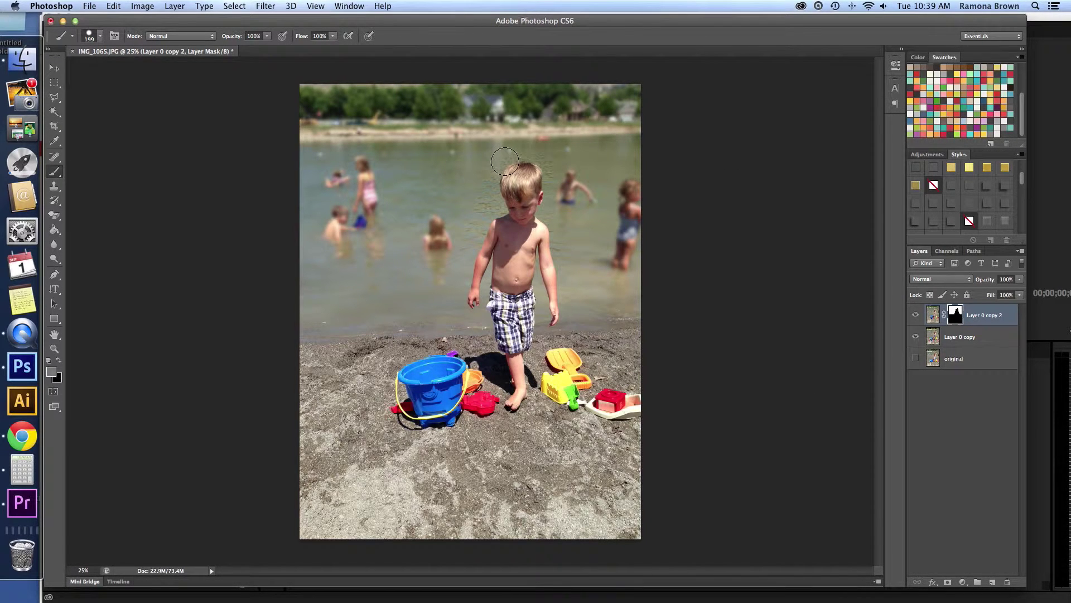
# Step: Shrink the brush to 176 px and paint grey along the boy's head edge
pyautogui.click(100, 36)
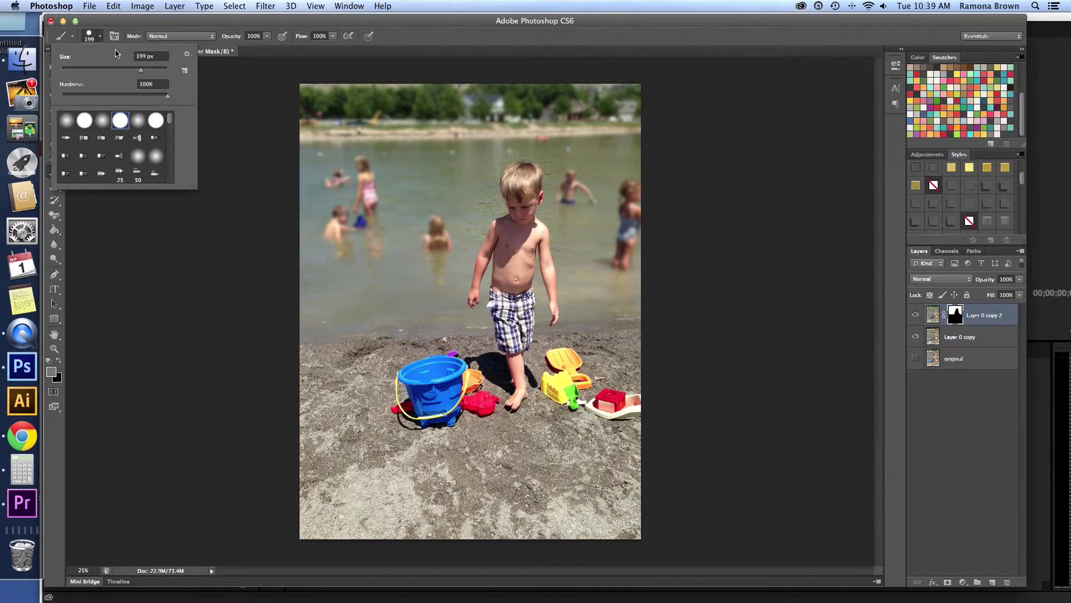
pyautogui.moveTo(135, 70); pyautogui.dragTo(135, 73)
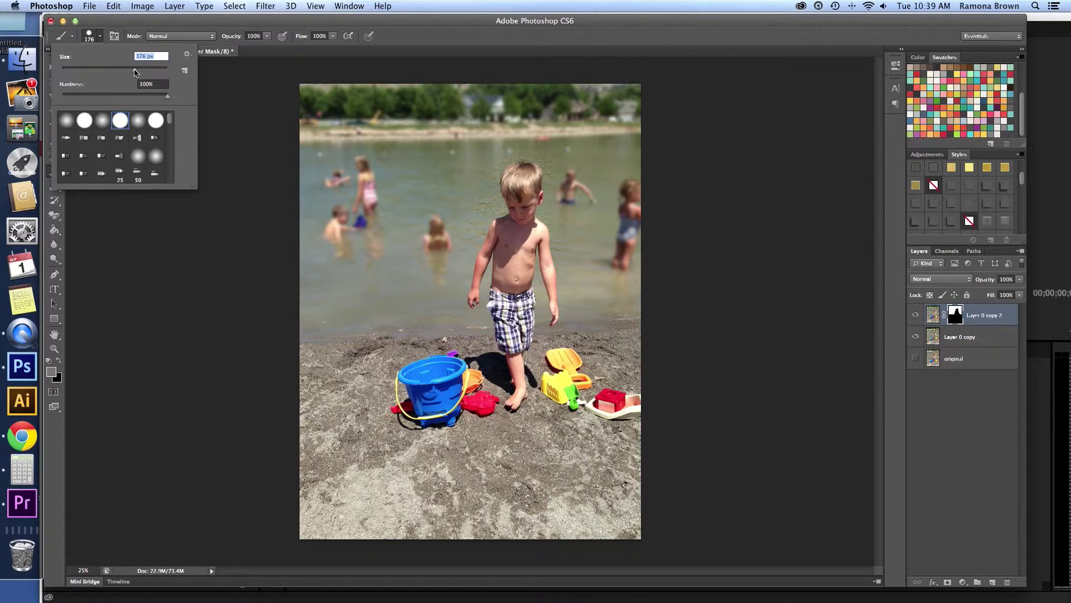
pyautogui.click(496, 163)
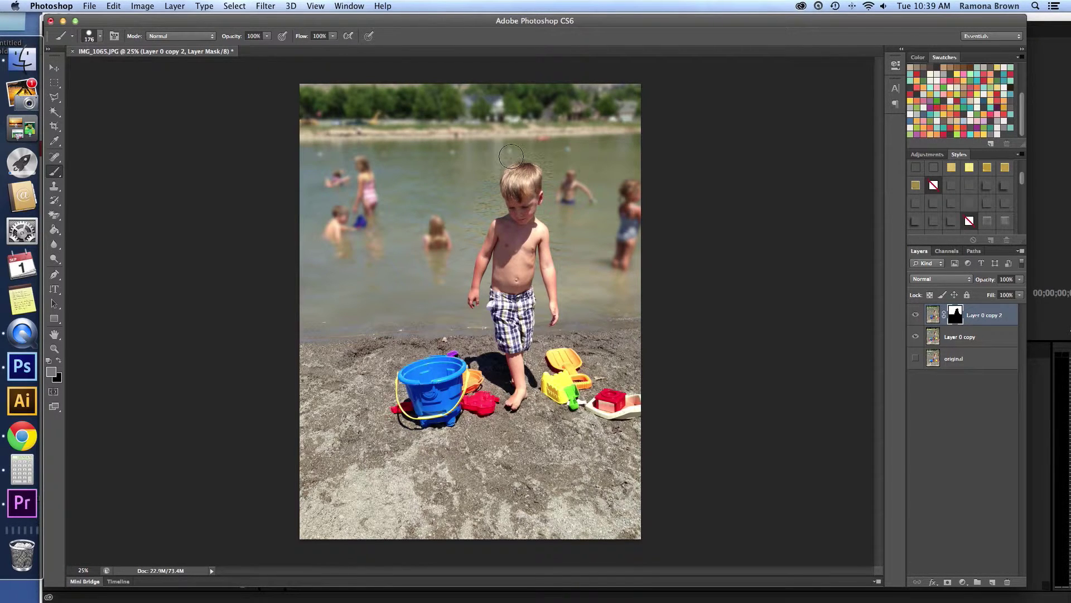
pyautogui.moveTo(507, 163)
pyautogui.mouseDown()
pyautogui.moveTo(544, 164)
pyautogui.moveTo(554, 185)
pyautogui.moveTo(567, 317)
pyautogui.mouseUp()
# Step: Lighten the foreground grey first to bcbbbb, then to e6e4e4
pyautogui.click(52, 373)
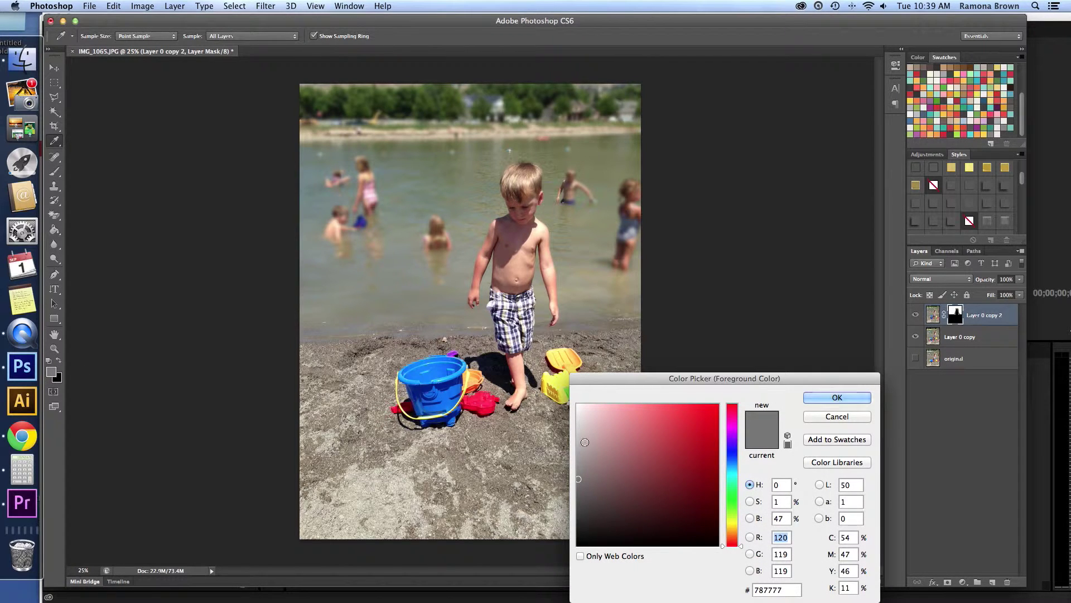
pyautogui.click(578, 442)
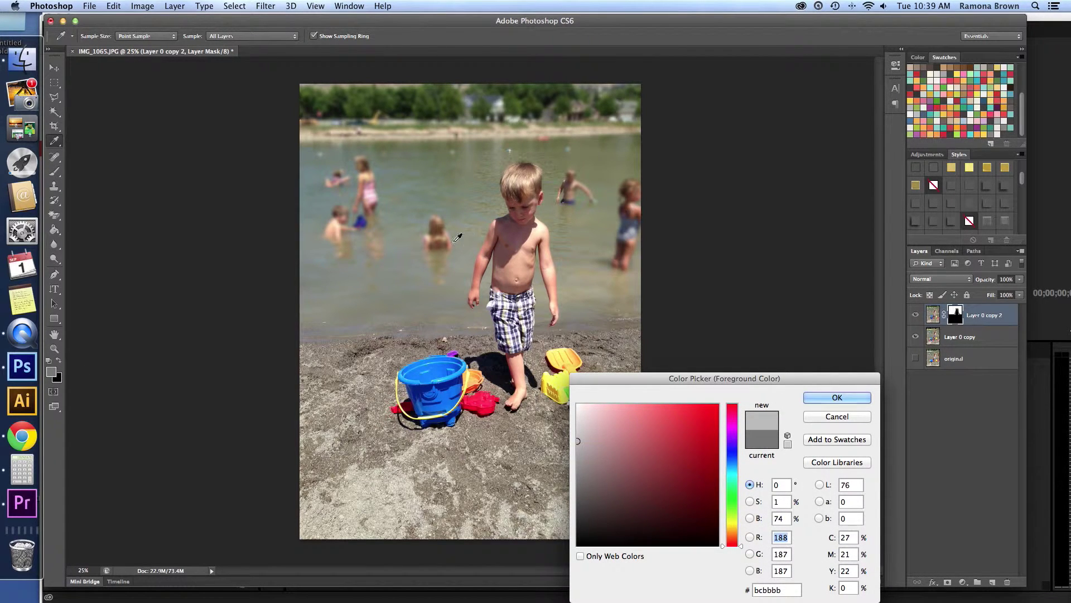
pyautogui.click(837, 397)
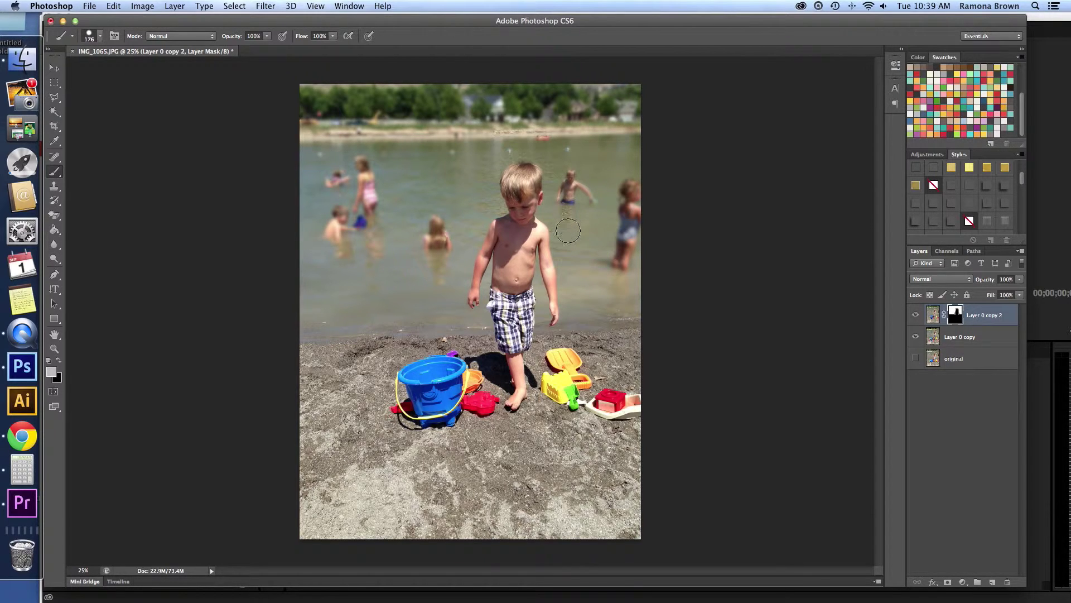
pyautogui.click(51, 371)
pyautogui.moveTo(579, 441); pyautogui.dragTo(578, 418)
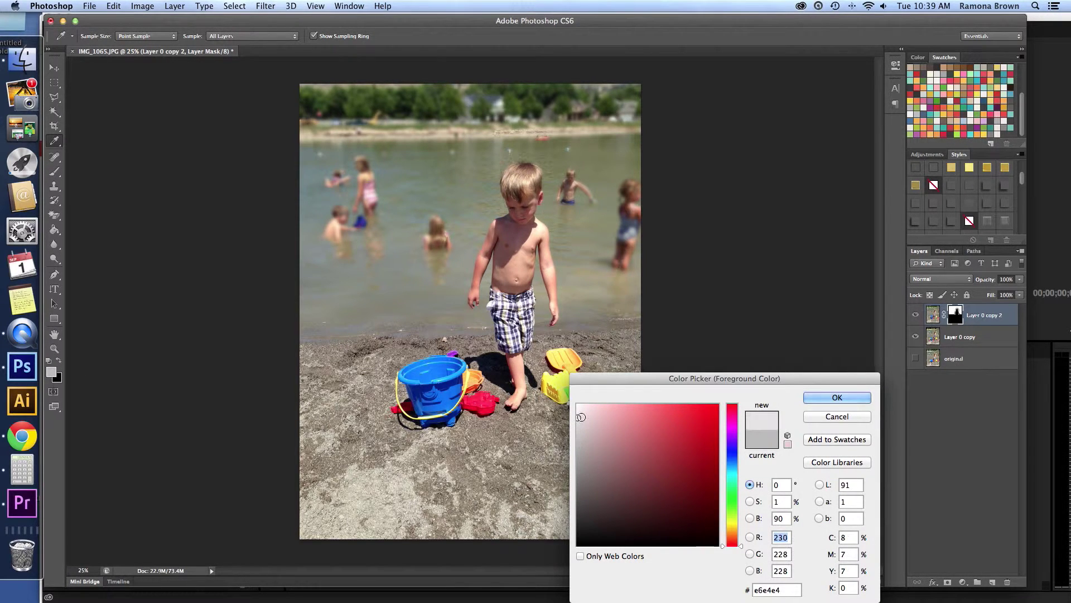
pyautogui.click(835, 398)
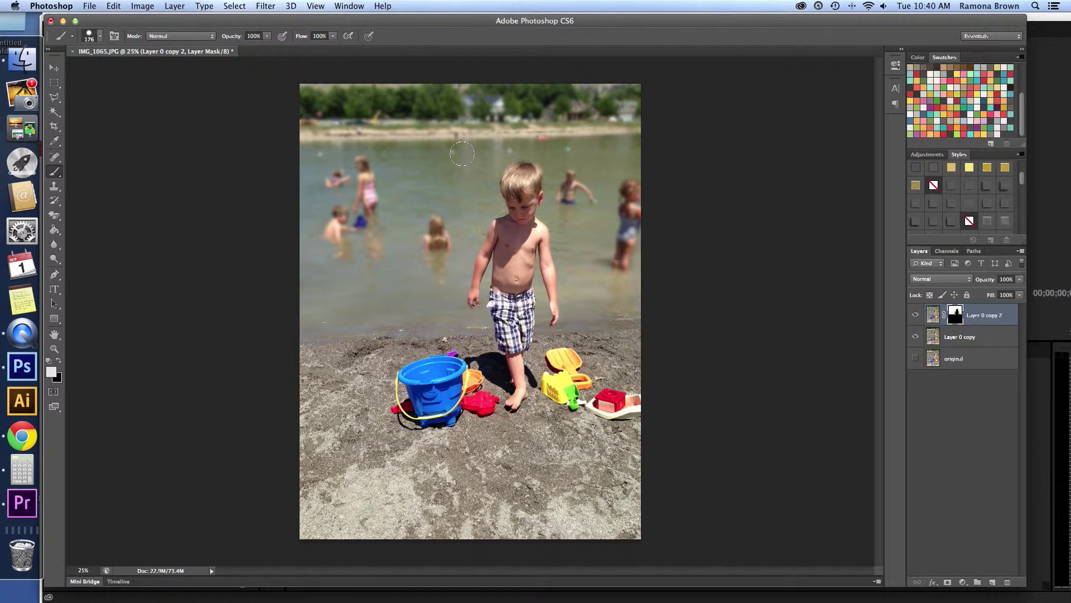
pyautogui.click(57, 70)
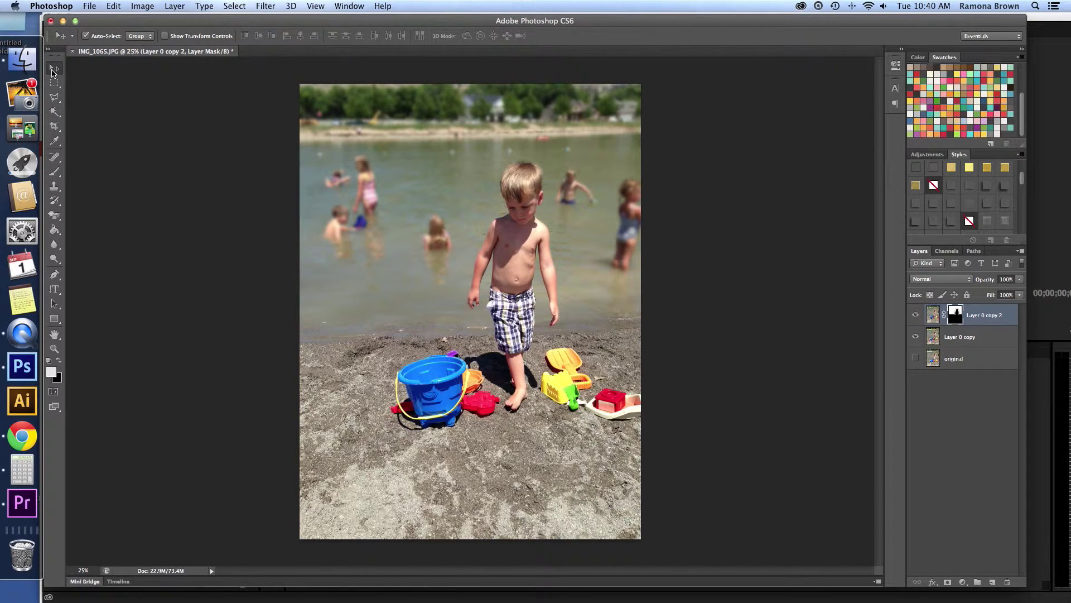
# Step: Raise Layer 0 copy 2's opacity to 91% with the Opacity slider
pyautogui.click(1019, 295)
pyautogui.moveTo(976, 294); pyautogui.dragTo(1017, 294)
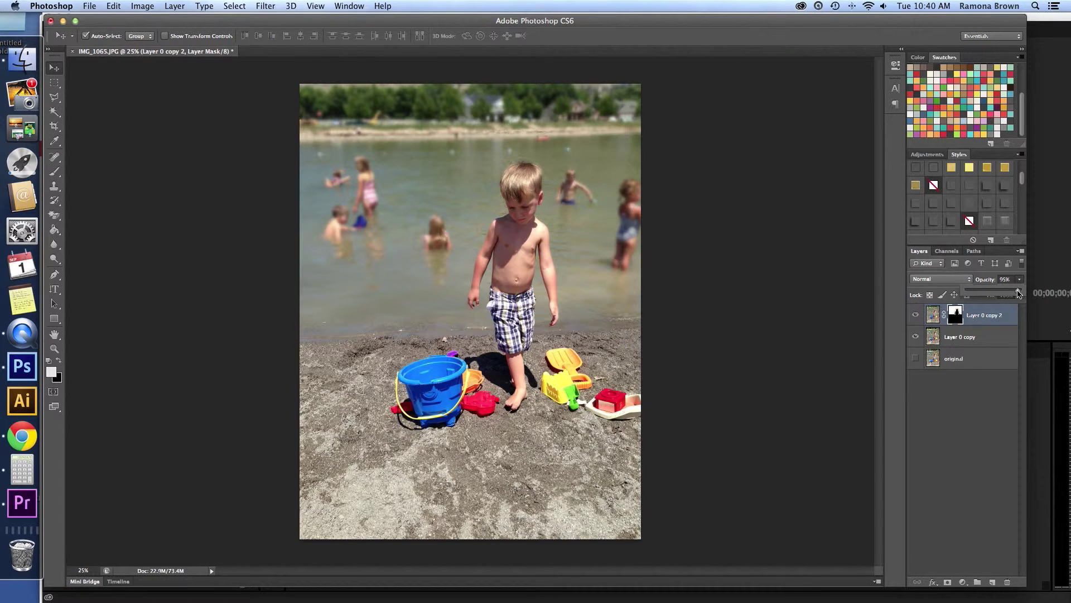
# Step: Merge Layer 0 copy 2 and Layer 0 copy into one layer
pyautogui.keyDown('shift'); pyautogui.click(985, 341); pyautogui.keyUp('shift')
pyautogui.rightClick(986, 342)
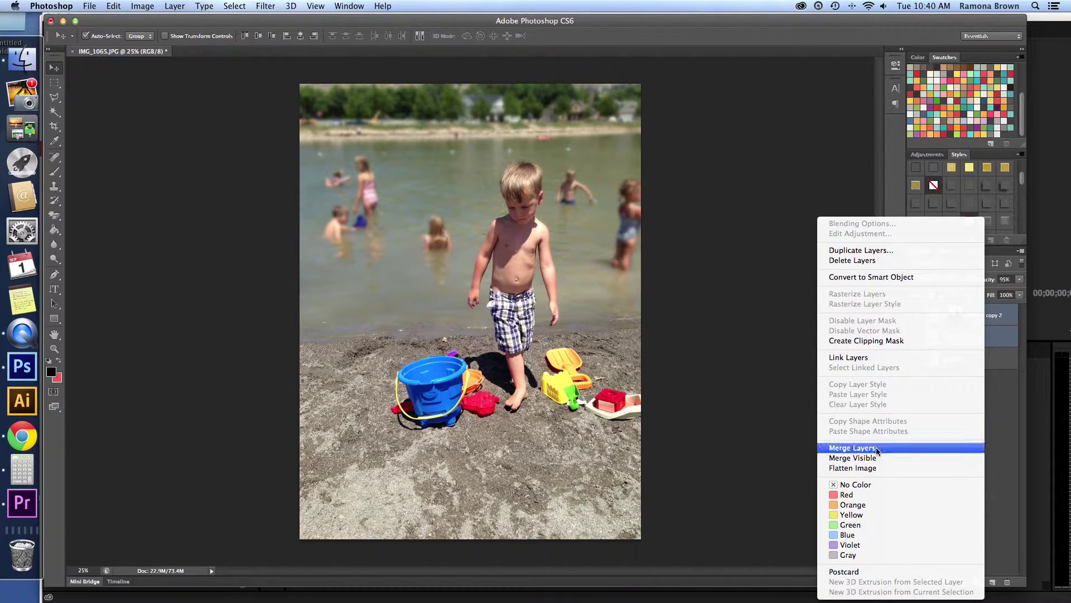
pyautogui.click(809, 267)
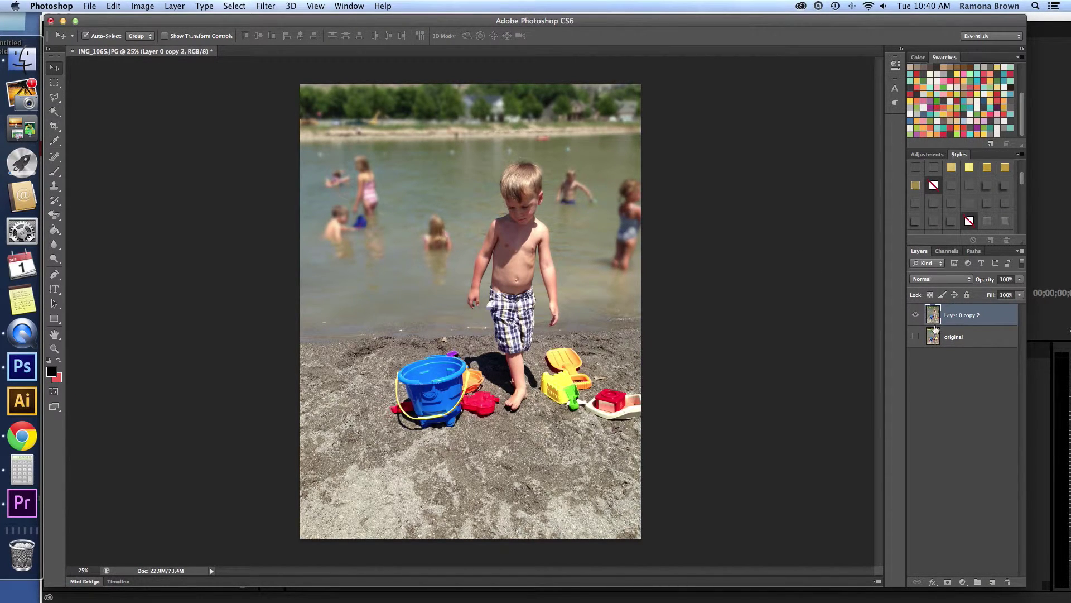
# Step: Show the original layer and toggle the merged layer's visibility to compare
pyautogui.click(916, 336)
pyautogui.click(916, 315)
pyautogui.click(916, 315)
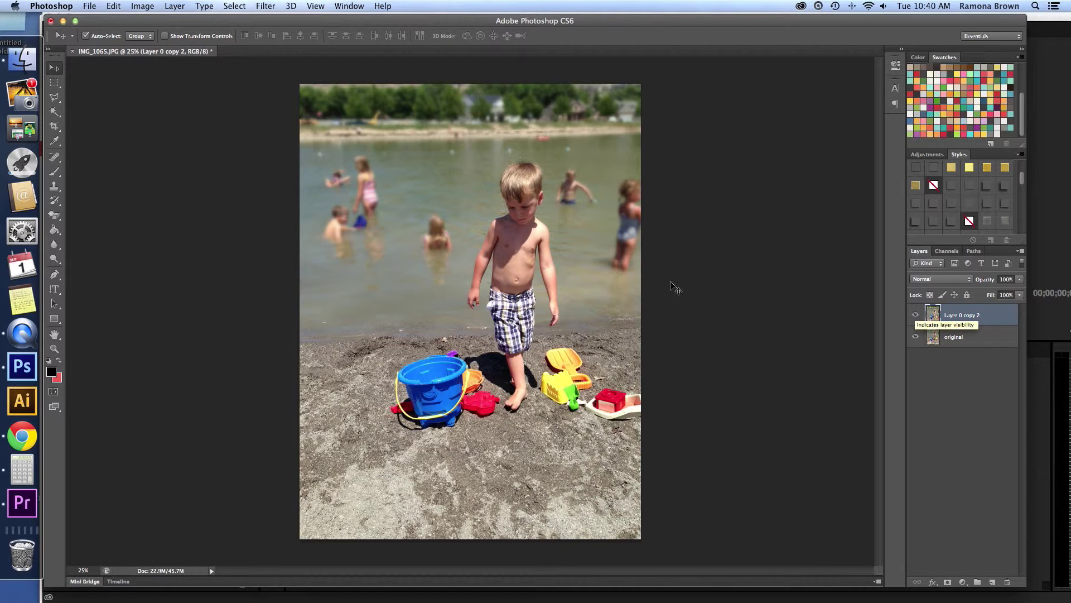
pyautogui.click(915, 316)
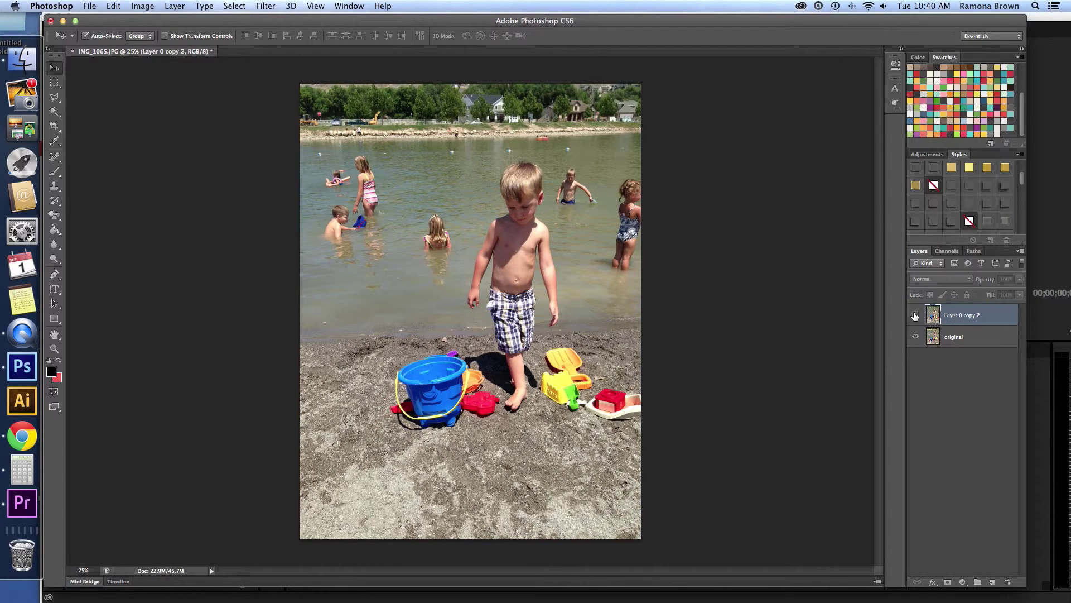
pyautogui.click(915, 315)
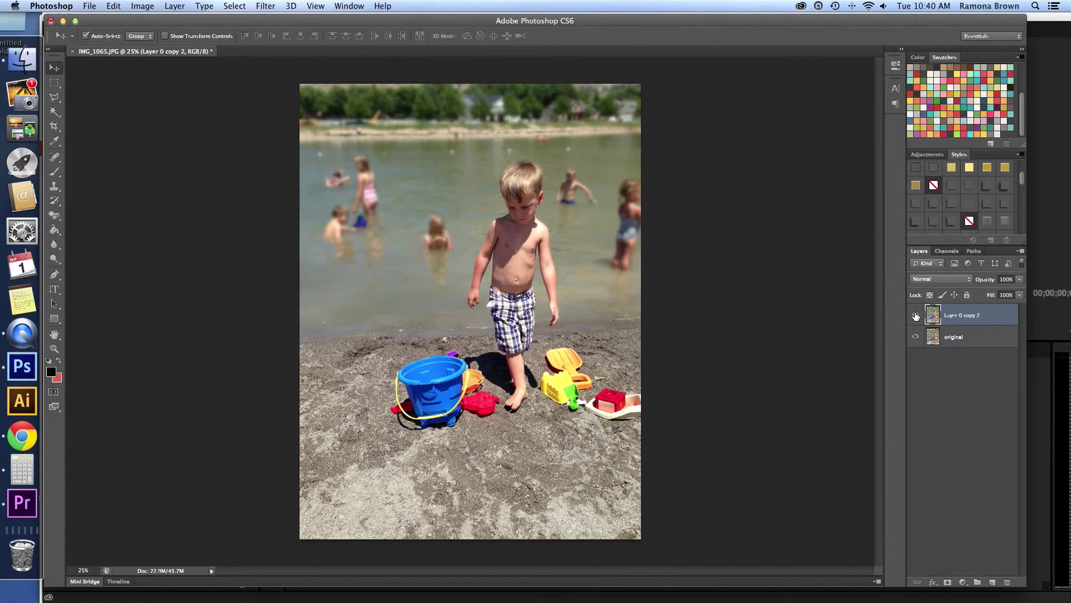